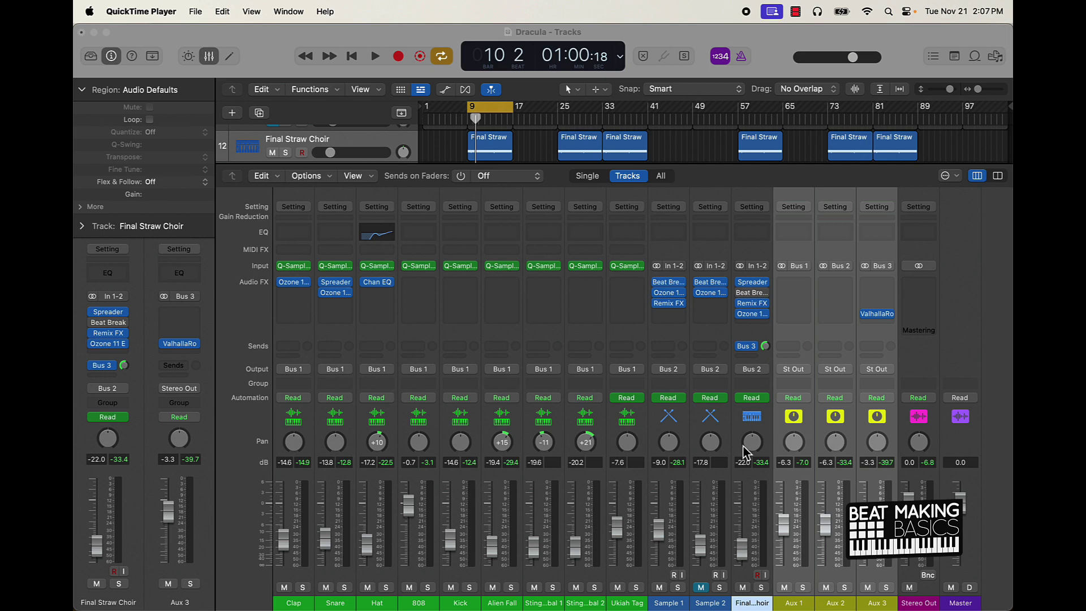
# Step: Play back the looped section of the Dracula mix from bar 9 to hear how it sounds, and stop playback
pyautogui.click(705, 155)
pyautogui.press('space')
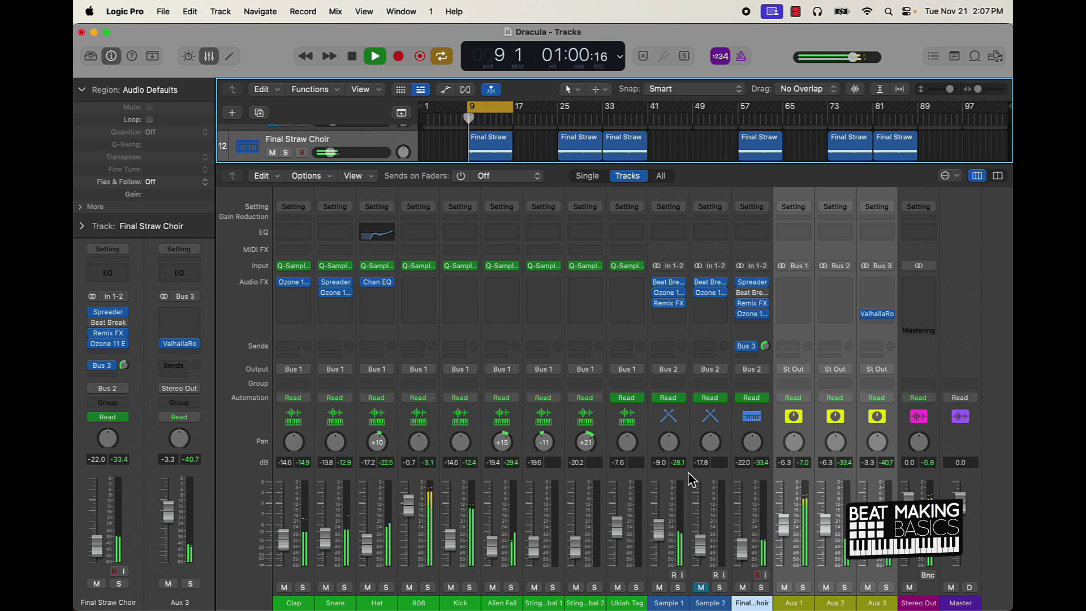
pyautogui.press('space')
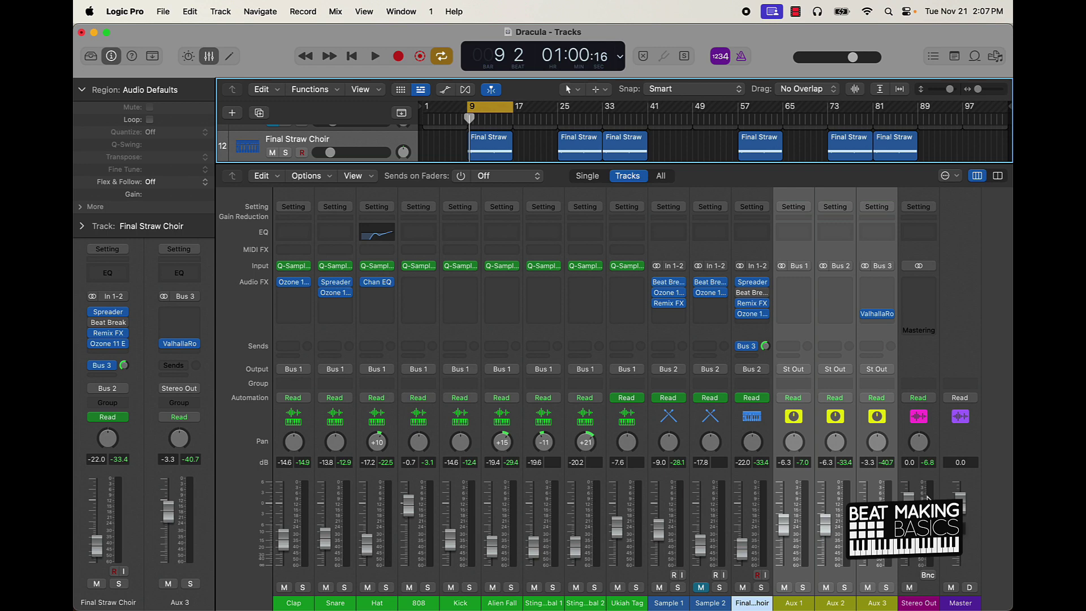
# Step: Turn off the cycle range and hide the mixer, with the playhead returned to the project start
pyautogui.click(489, 108)
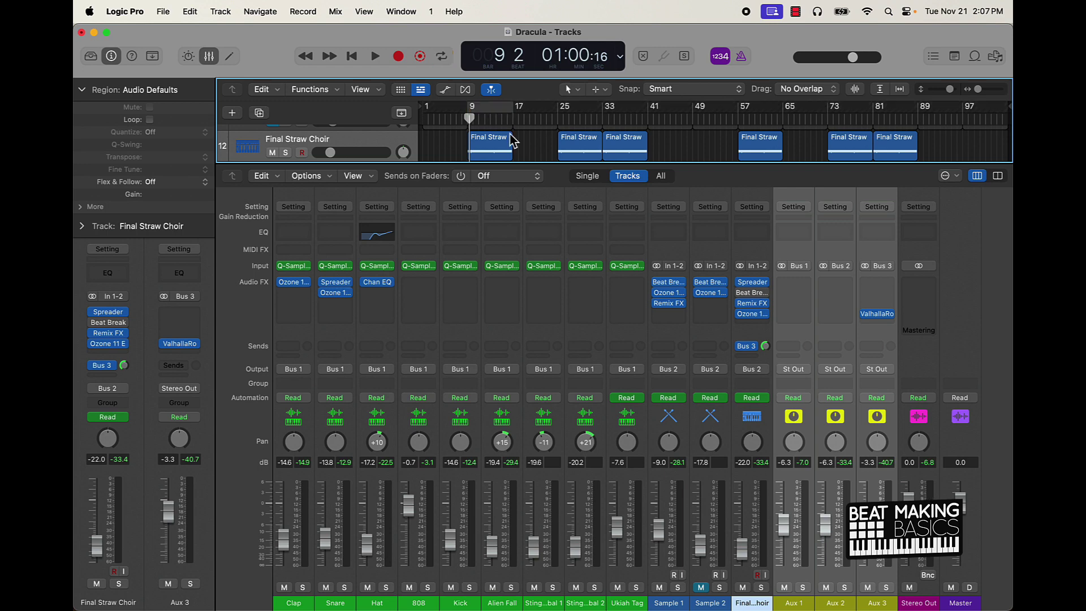
pyautogui.click(208, 57)
pyautogui.press('Return')
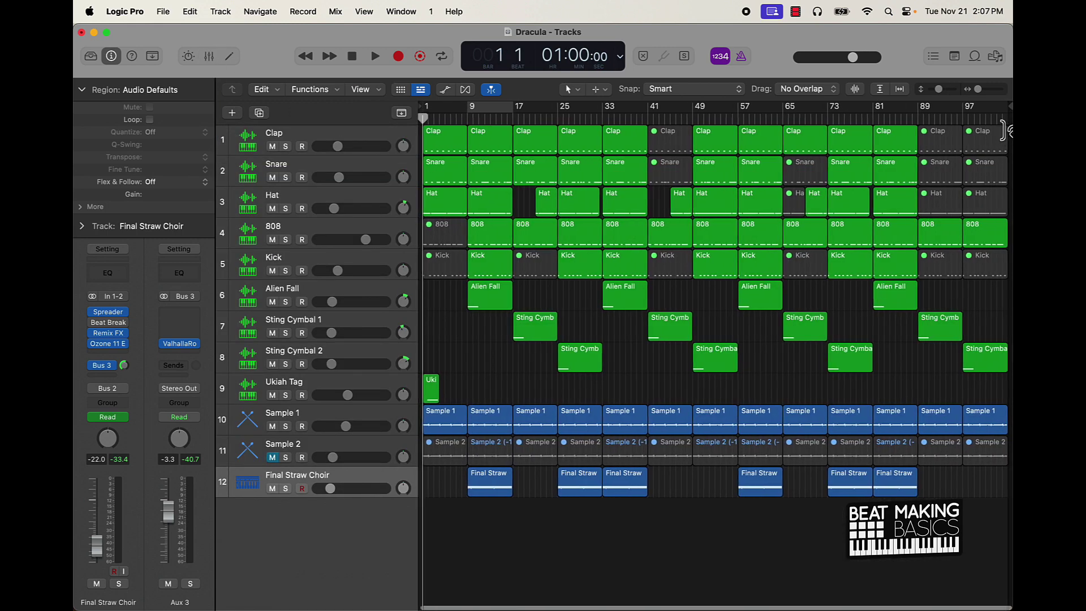
pyautogui.moveTo(1005, 110)
pyautogui.mouseDown()
pyautogui.moveTo(986, 114)
pyautogui.moveTo(996, 113)
pyautogui.mouseUp()
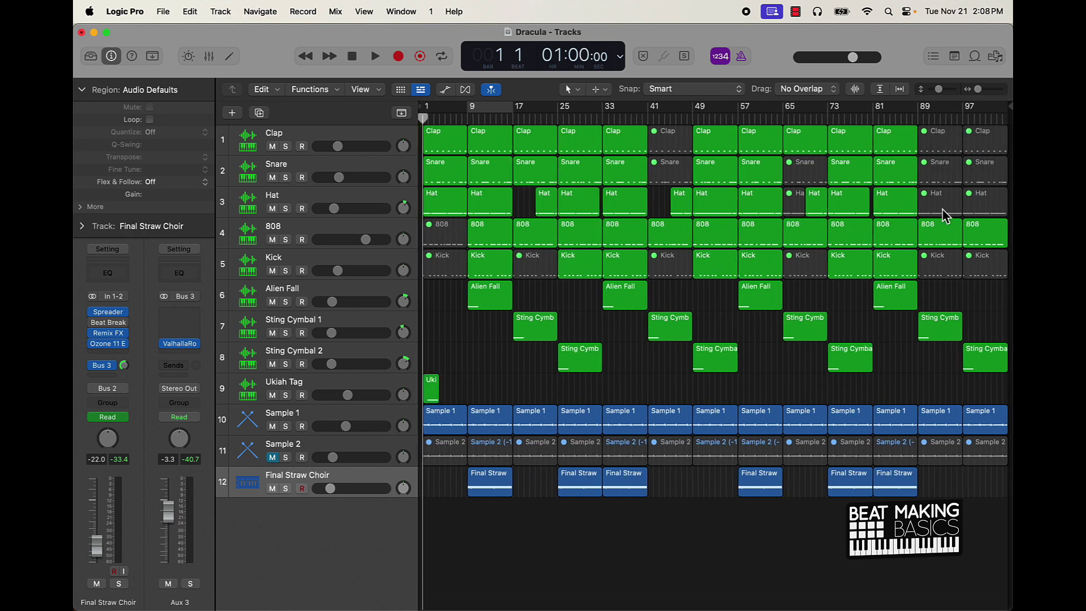
# Step: Start a PCM bounce of the whole project with the sample rate set to 48000
pyautogui.press('super+b')
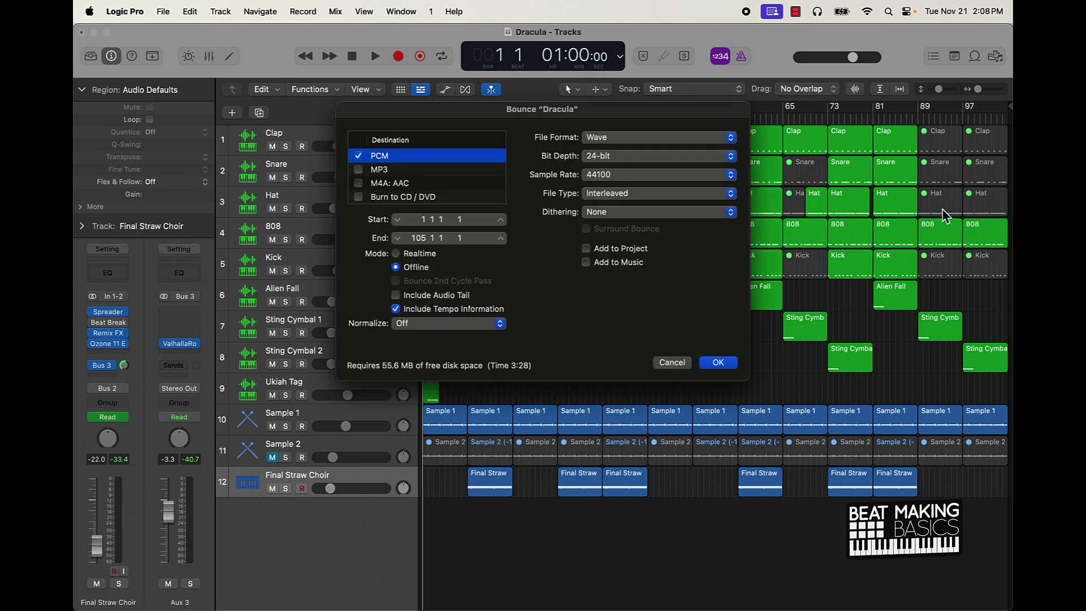
pyautogui.click(606, 176)
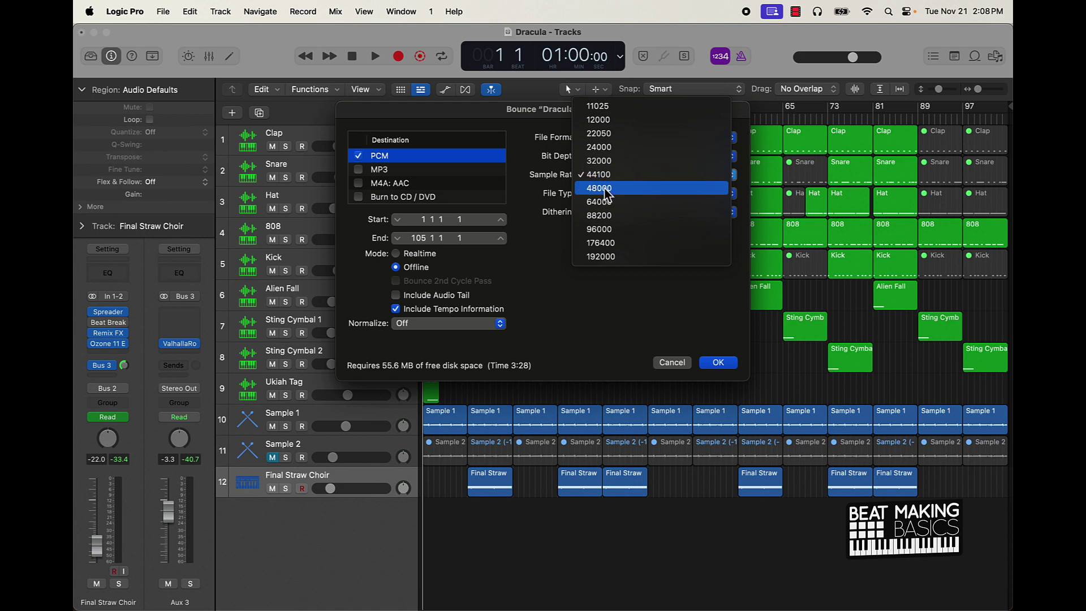
pyautogui.click(608, 192)
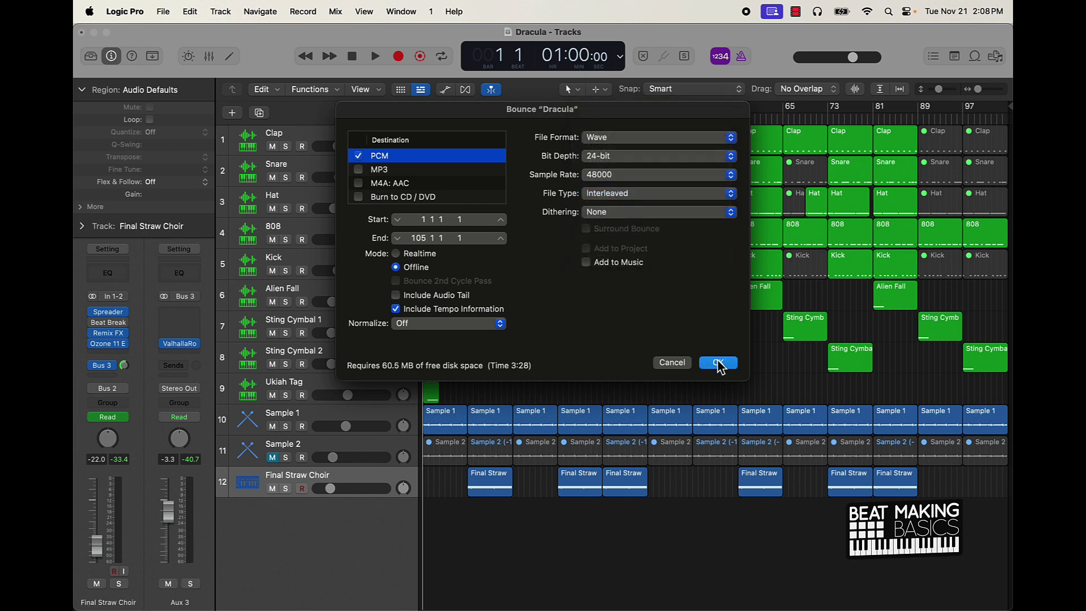
pyautogui.click(719, 362)
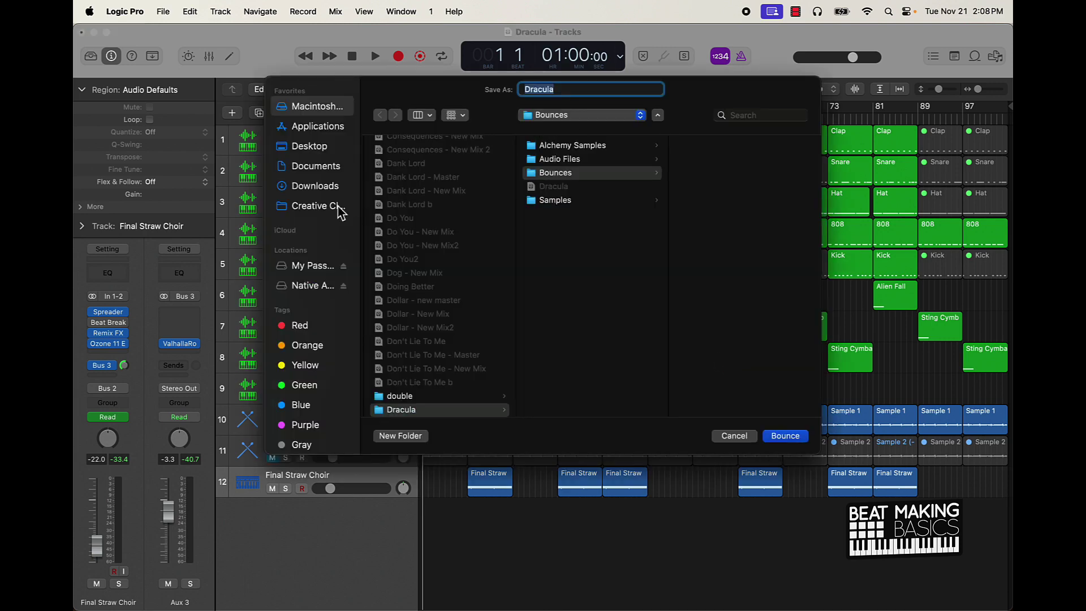
# Step: Create a folder named Dracula on the Desktop as the destination for the bounce
pyautogui.click(316, 165)
pyautogui.click(323, 151)
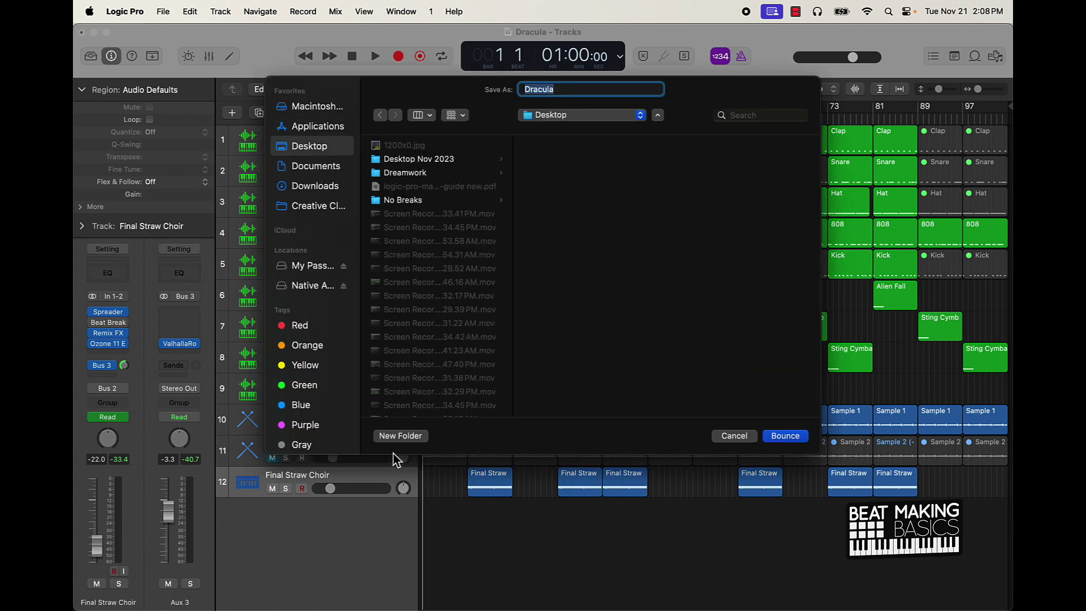
pyautogui.click(406, 437)
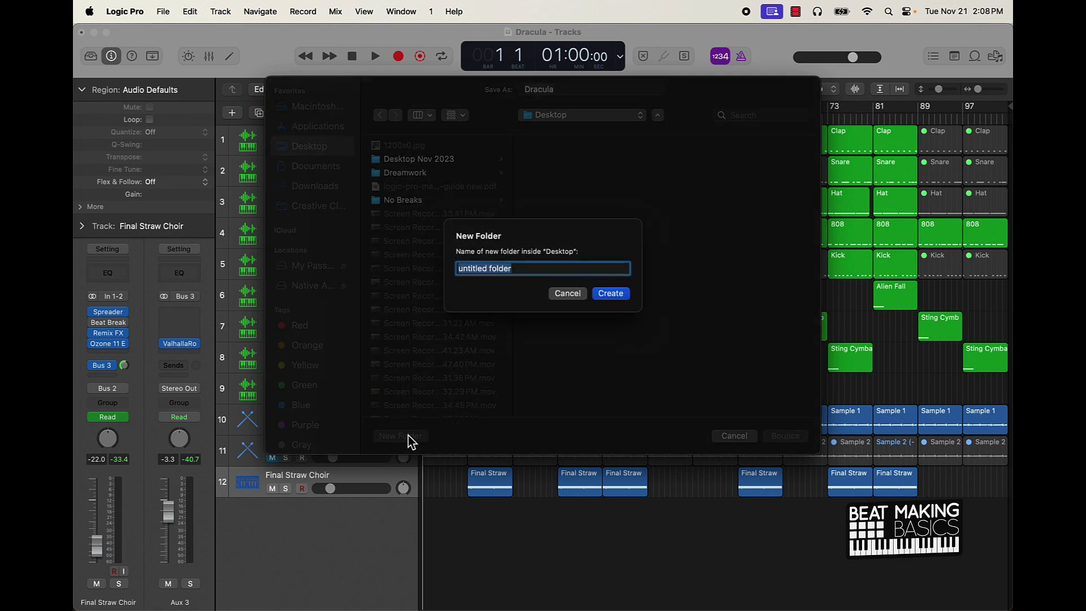
pyautogui.write('Dracula')
pyautogui.press('Return')
# Step: Name the bounce file "Dracula - New Mix" and bounce it into the new folder
pyautogui.press('Right')
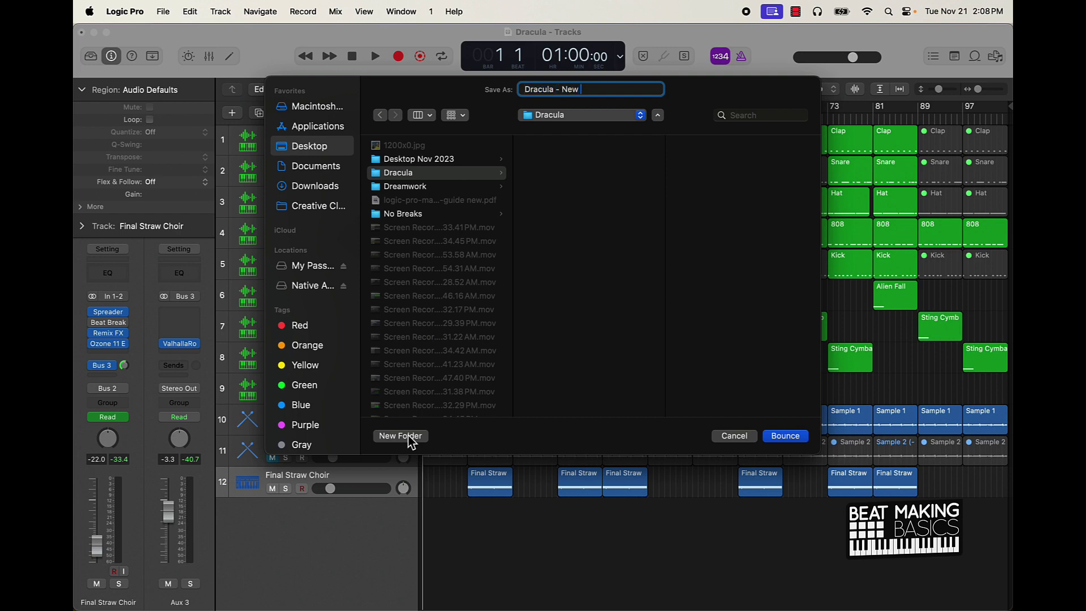
pyautogui.write('- New Mix')
pyautogui.press('Return')
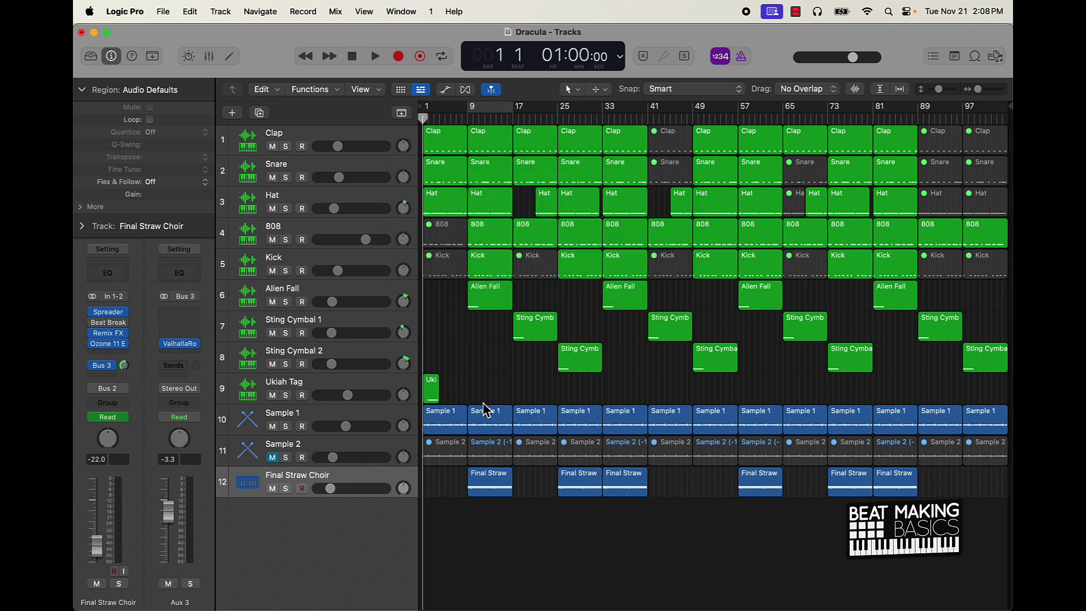
# Step: Create a new project with one audio track while keeping the current project open, and enlarge its window to fill the screen
pyautogui.click(163, 12)
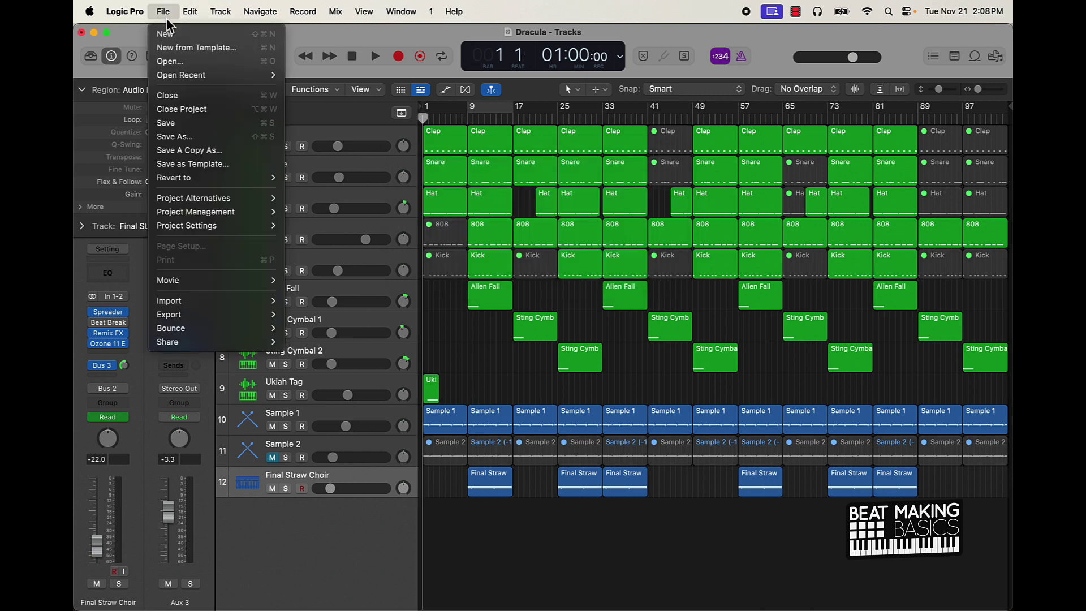
pyautogui.click(168, 40)
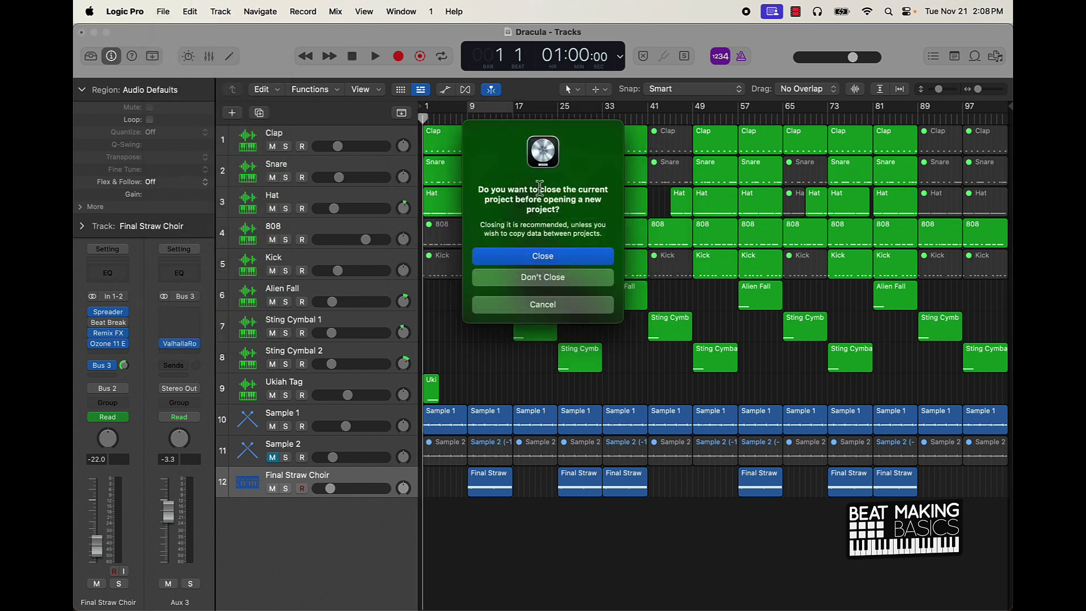
pyautogui.click(558, 277)
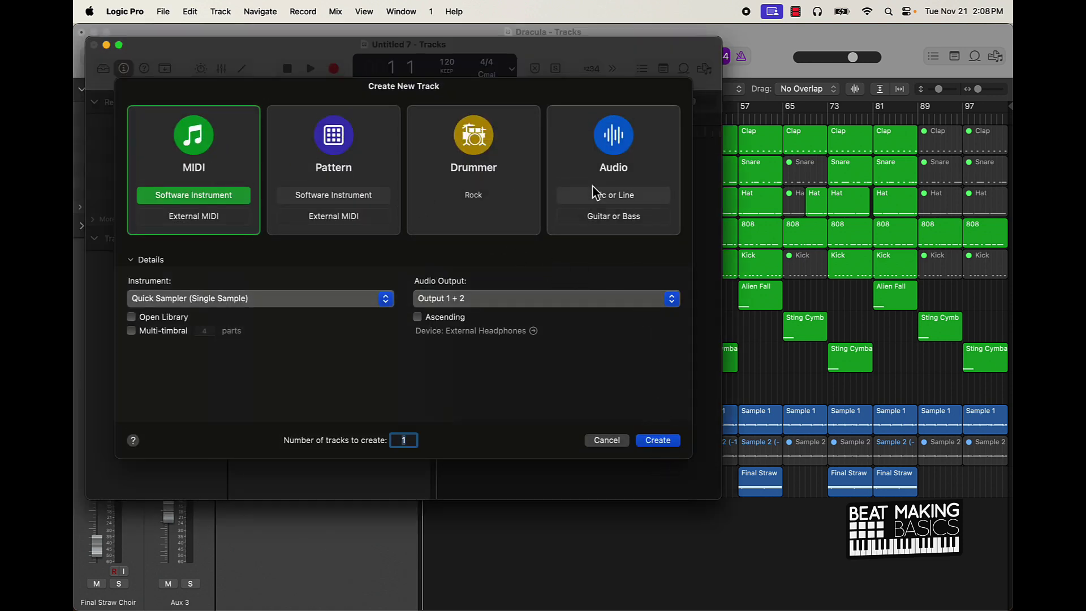
pyautogui.click(616, 165)
pyautogui.click(658, 440)
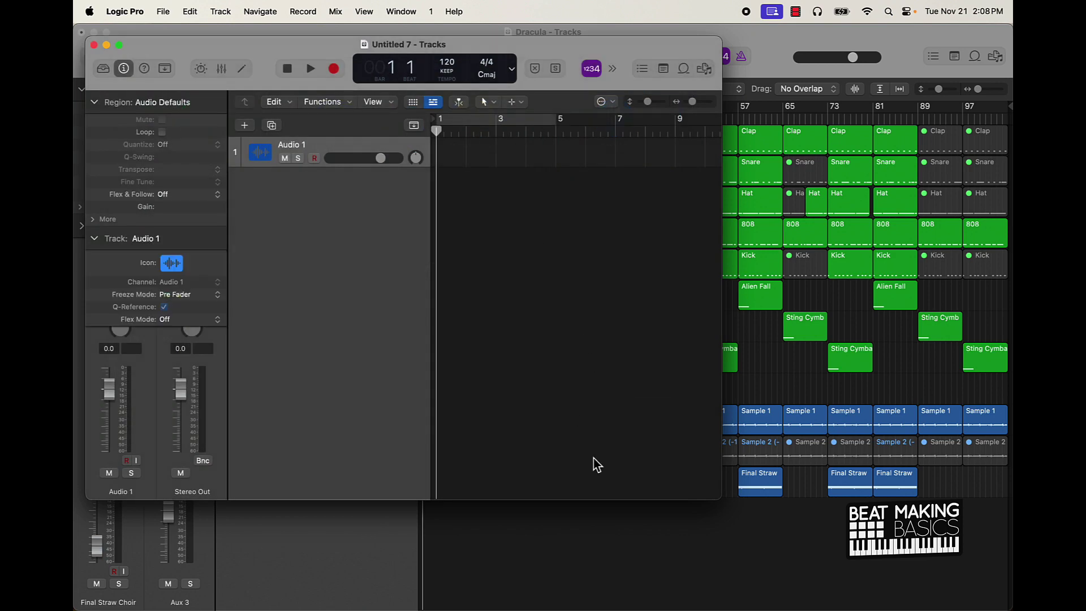
pyautogui.doubleClick(722, 499)
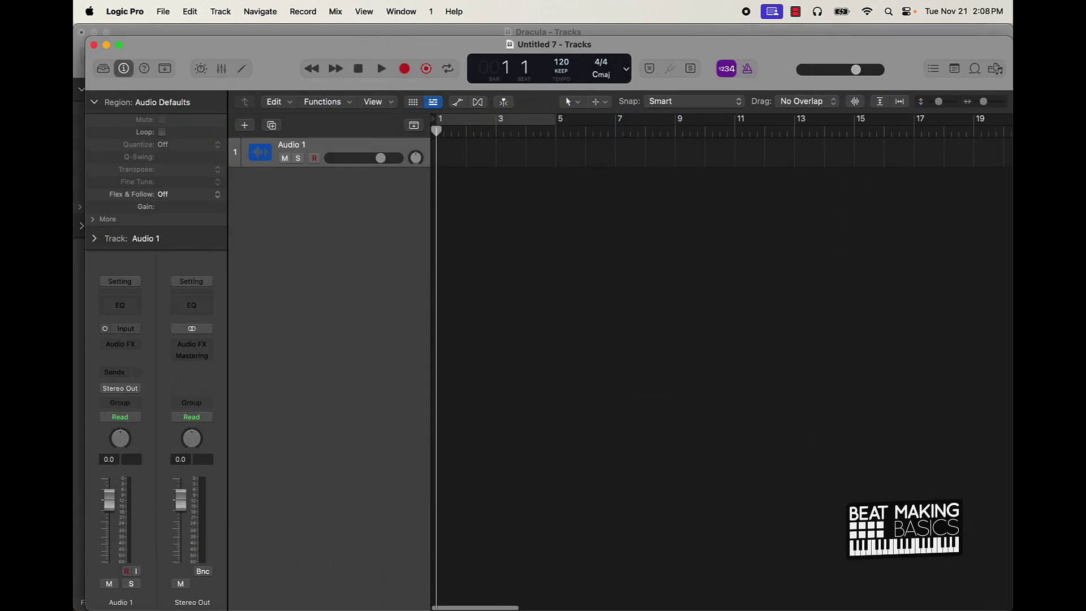
pyautogui.doubleClick(86, 37)
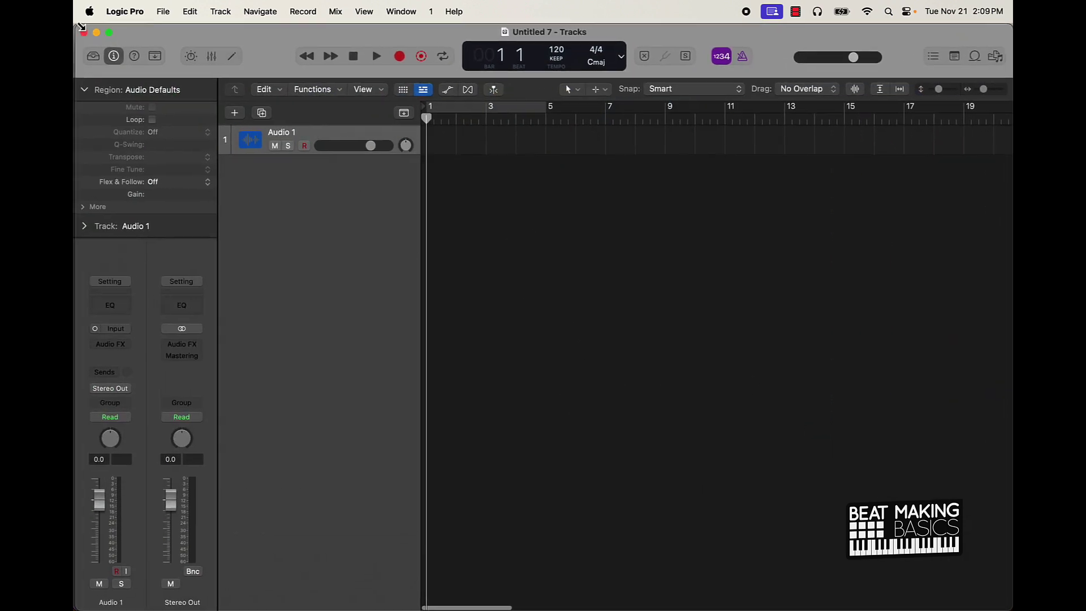
# Step: Add Dracula - New Mix.wav from the Desktop's Dracula folder on a new track at bar 1, importing its tempo information
pyautogui.click(996, 56)
pyautogui.click(907, 93)
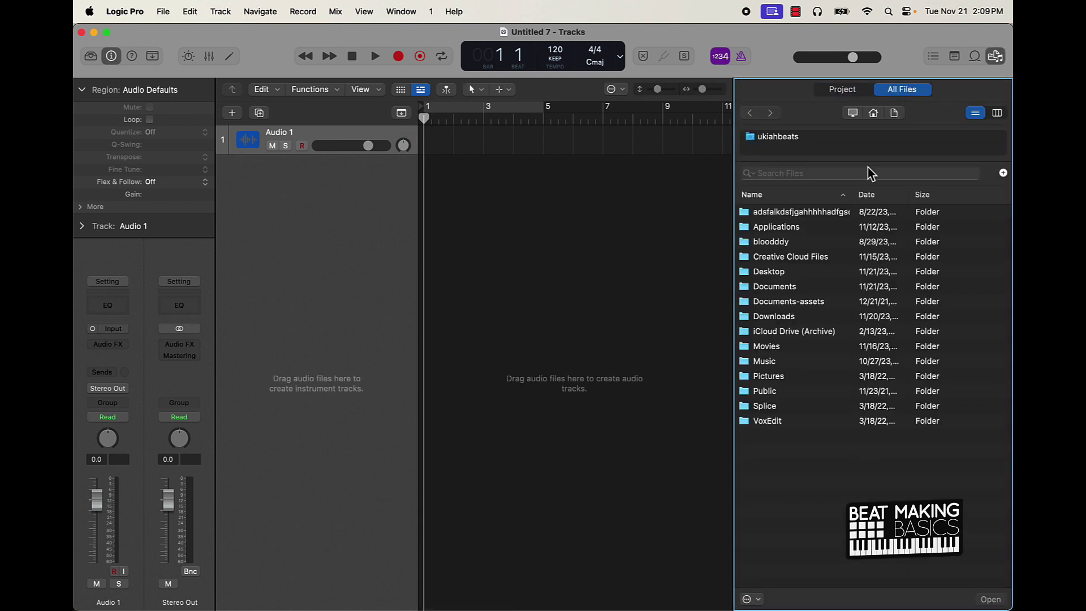
pyautogui.doubleClick(780, 275)
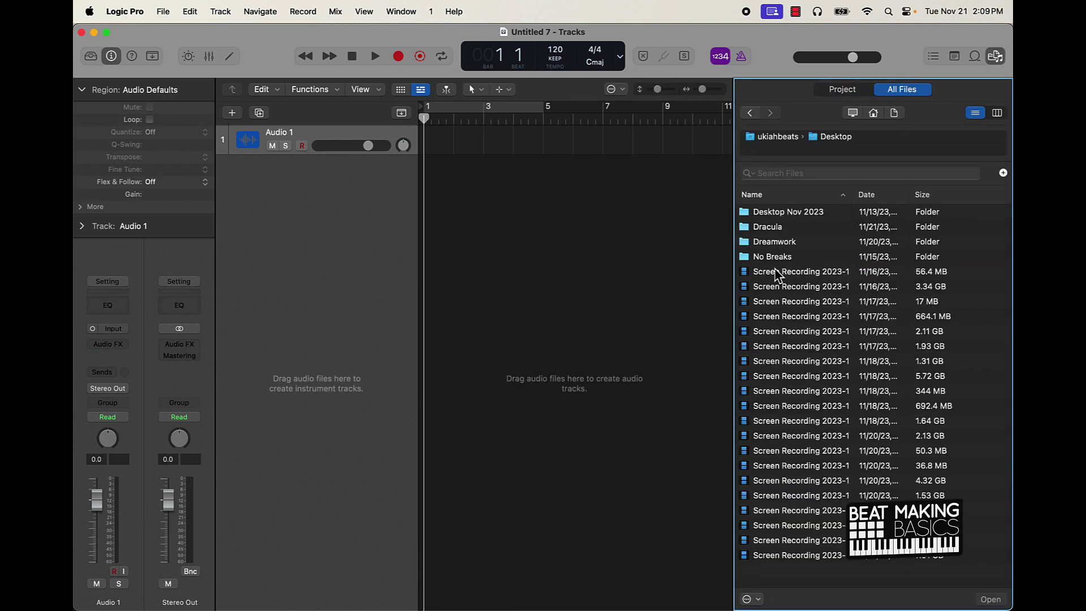
pyautogui.click(772, 229)
pyautogui.doubleClick(772, 229)
pyautogui.moveTo(781, 215); pyautogui.dragTo(435, 198)
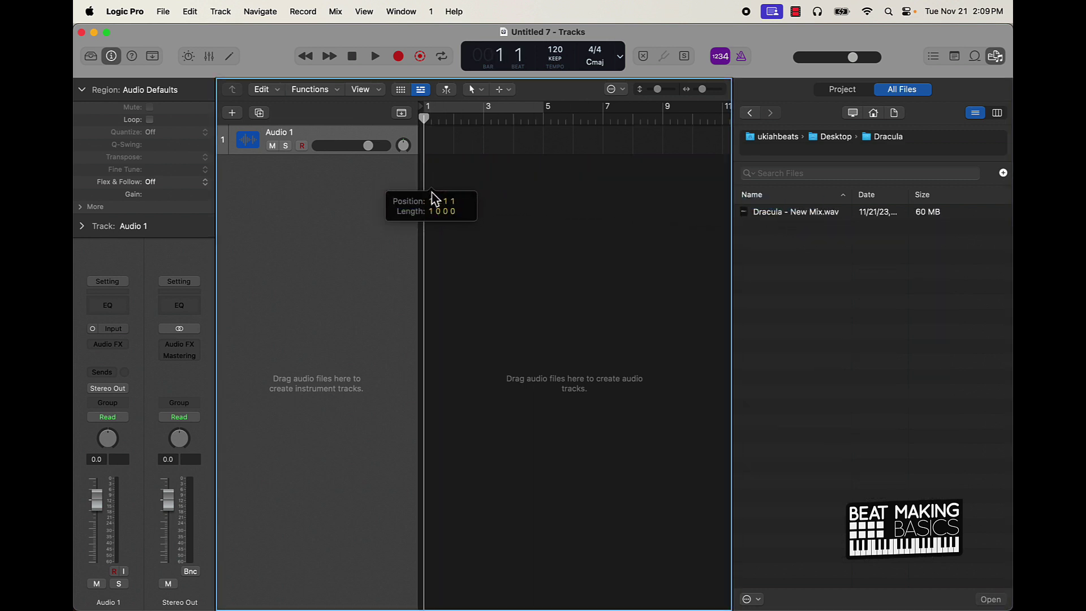
pyautogui.click(544, 282)
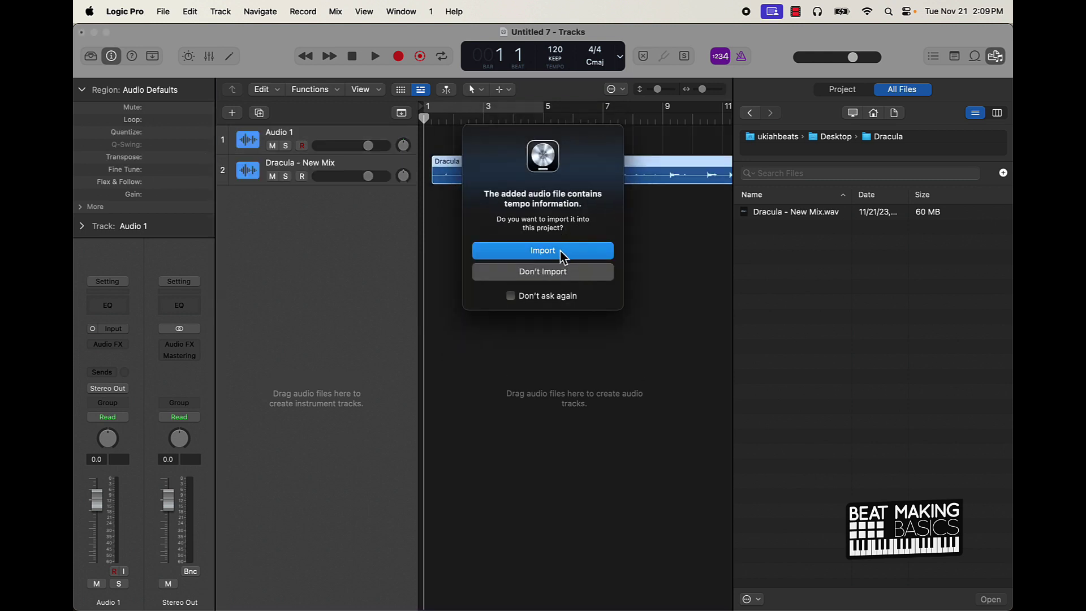
pyautogui.click(563, 253)
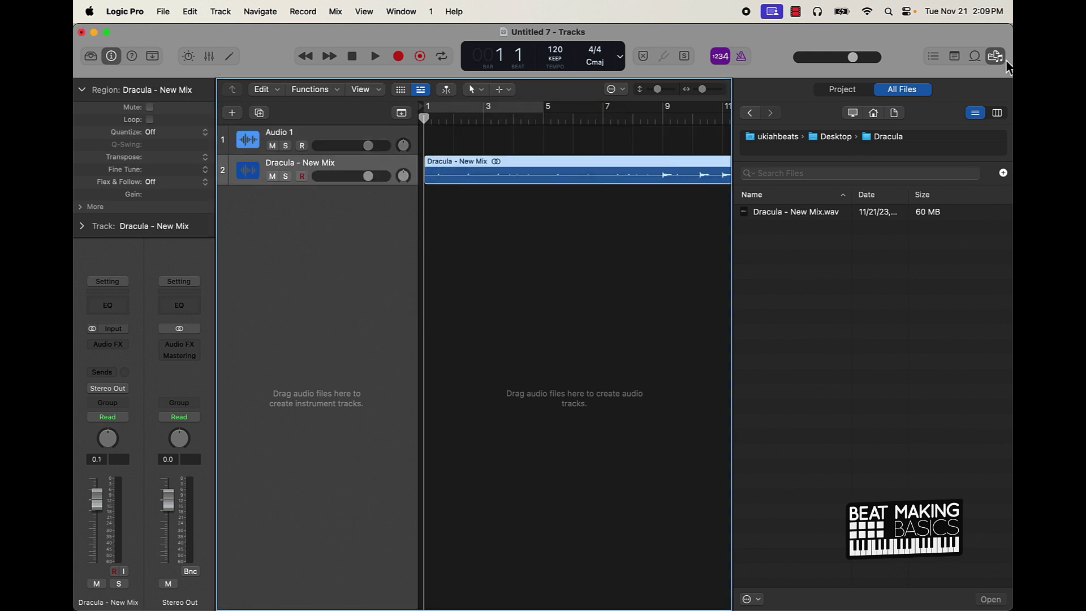
pyautogui.click(995, 57)
# Step: Move the project end marker to the end of the imported region and set a cycle range from bar 9 to bar 17
pyautogui.scroll(-5, 734, 294)
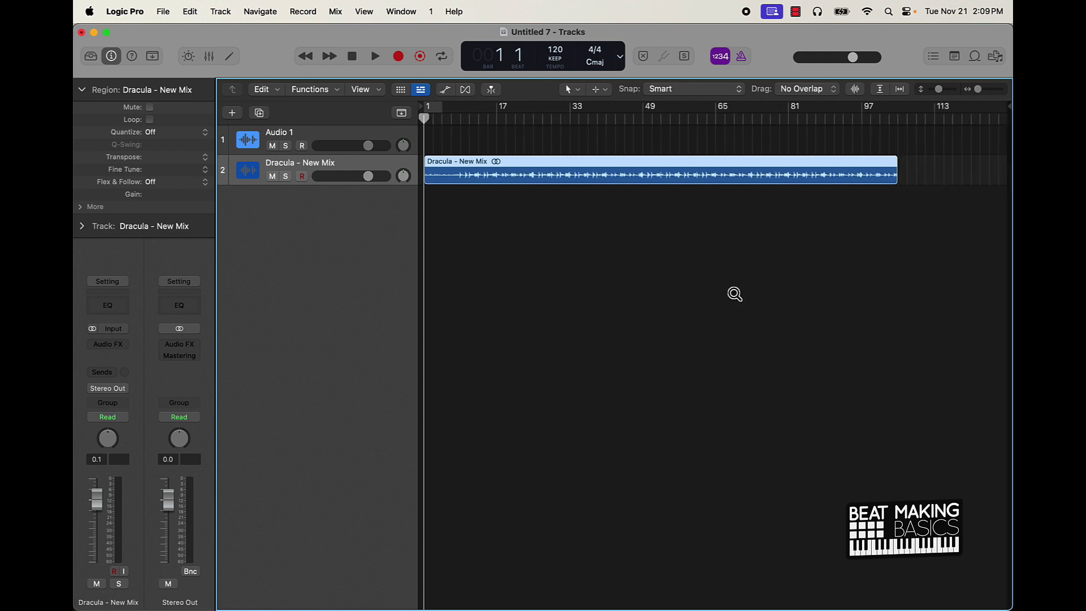
pyautogui.moveTo(1005, 108)
pyautogui.mouseDown()
pyautogui.moveTo(924, 220)
pyautogui.moveTo(897, 234)
pyautogui.mouseUp()
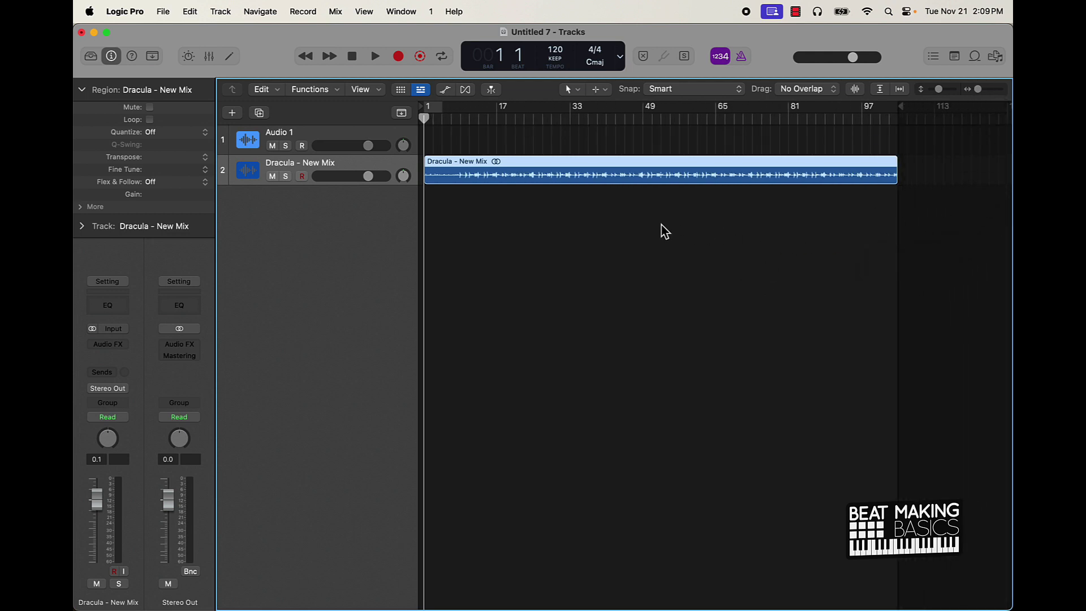
pyautogui.scroll(5, 660, 223)
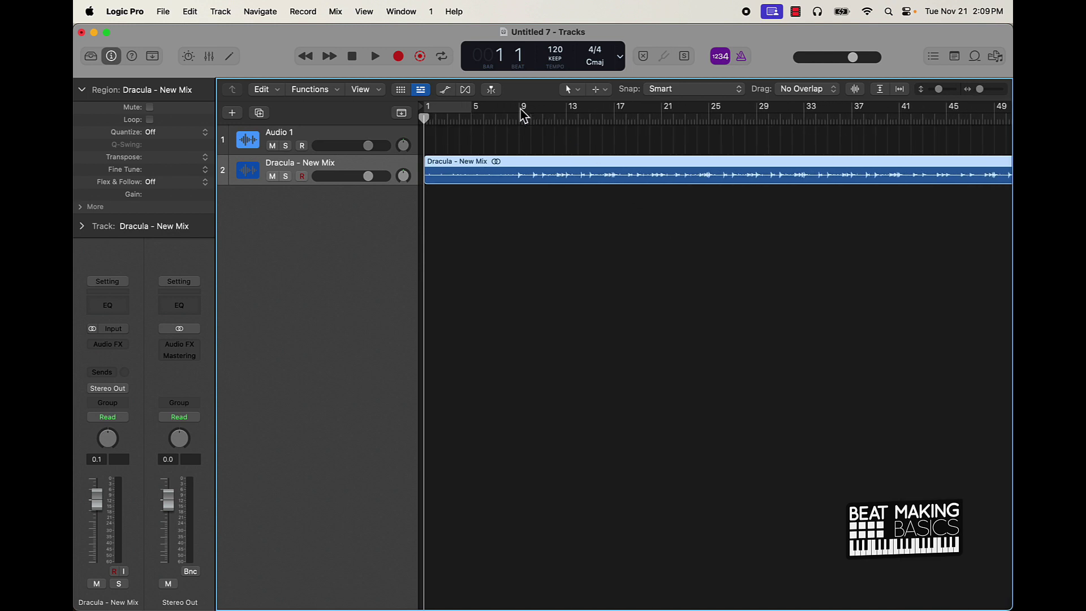
pyautogui.moveTo(523, 115); pyautogui.dragTo(615, 115)
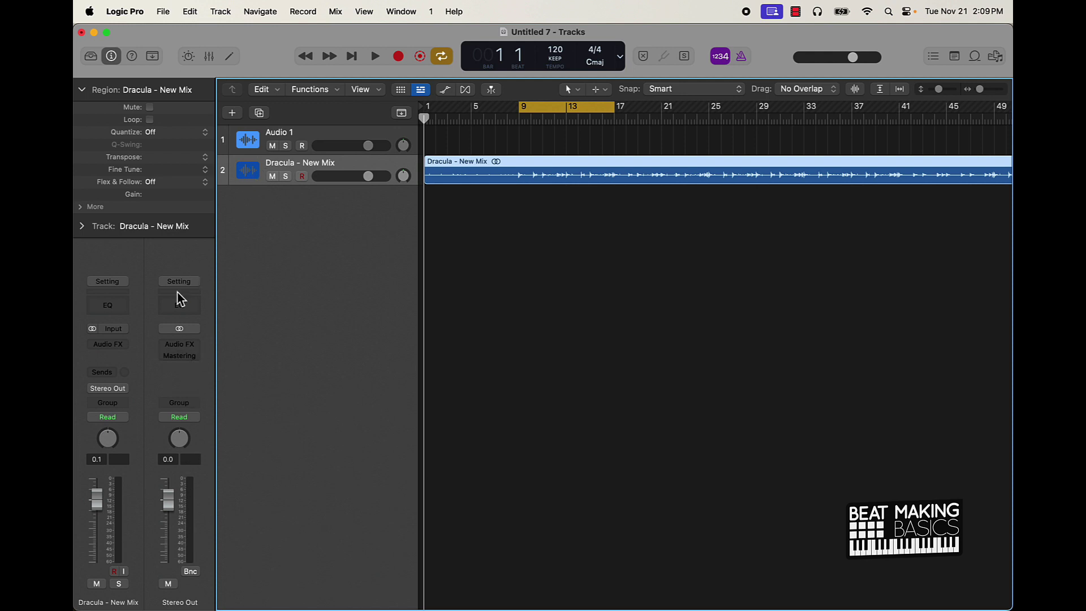
# Step: Add Mastering Assistant to the Stereo Out channel and move its window clear of the imported track
pyautogui.click(192, 364)
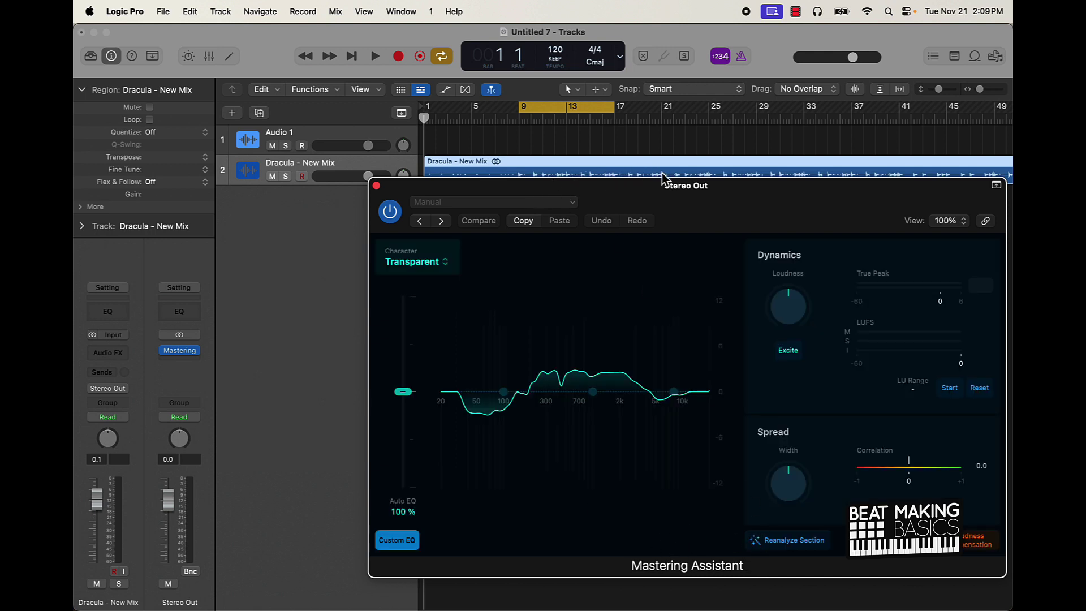
pyautogui.moveTo(711, 204); pyautogui.dragTo(625, 213)
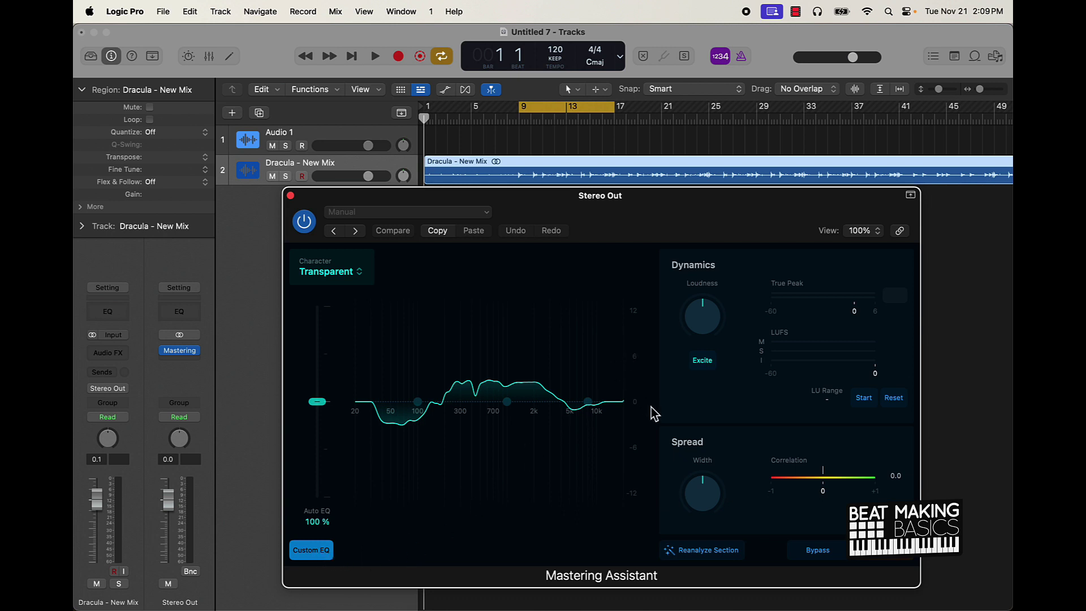
# Step: While the cycle range plays, set Mastering Assistant's spread width to +0.83 and raise its loudness
pyautogui.press('space')
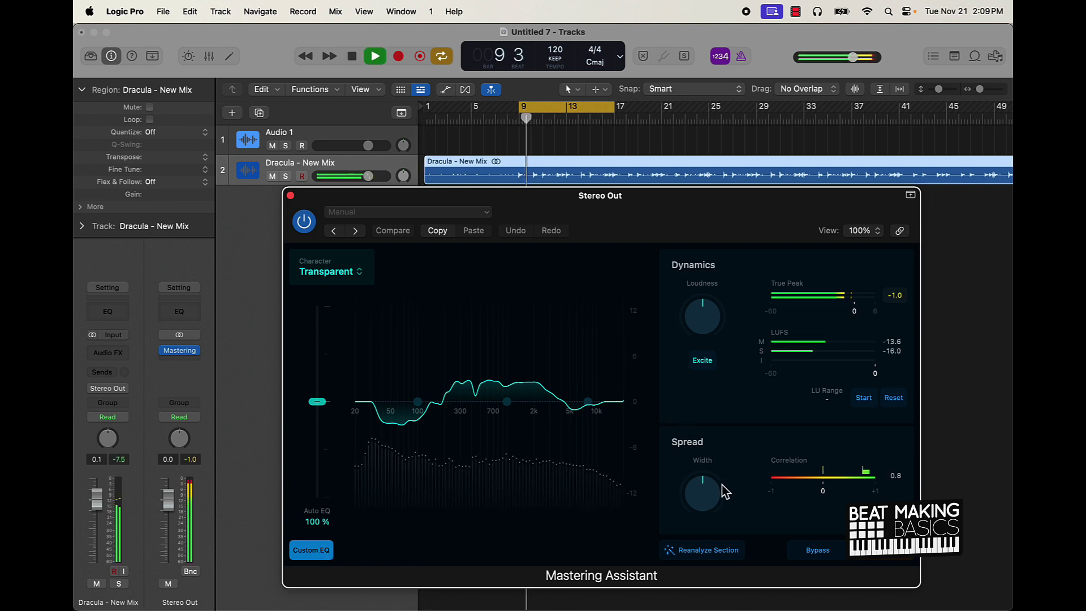
pyautogui.moveTo(710, 498); pyautogui.dragTo(717, 415)
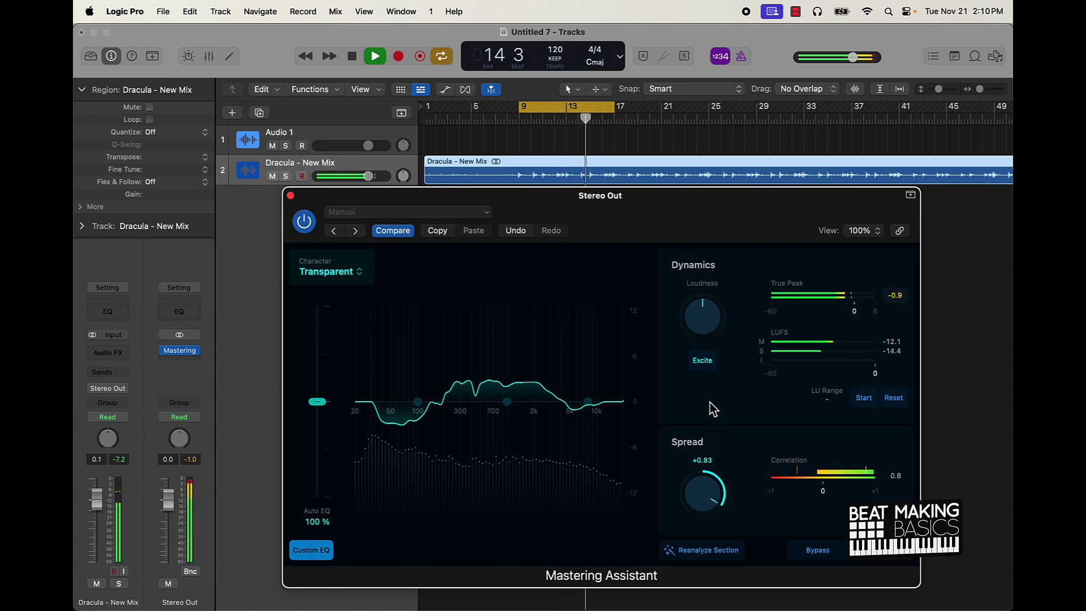
pyautogui.moveTo(709, 319); pyautogui.dragTo(715, 300)
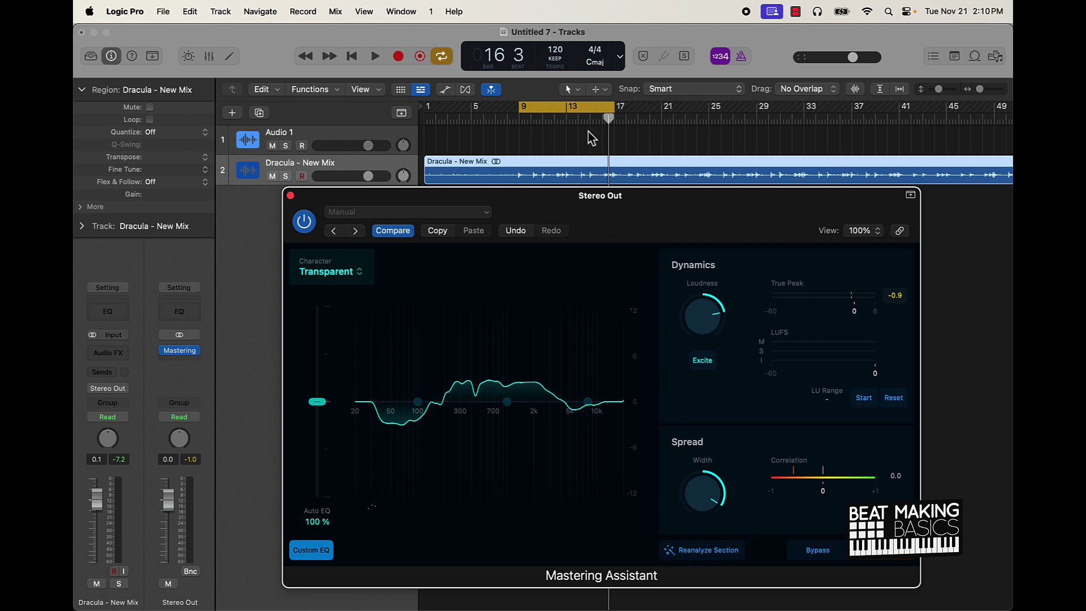
# Step: Turn off the cycle range and return the playhead to the start of the project
pyautogui.click(559, 107)
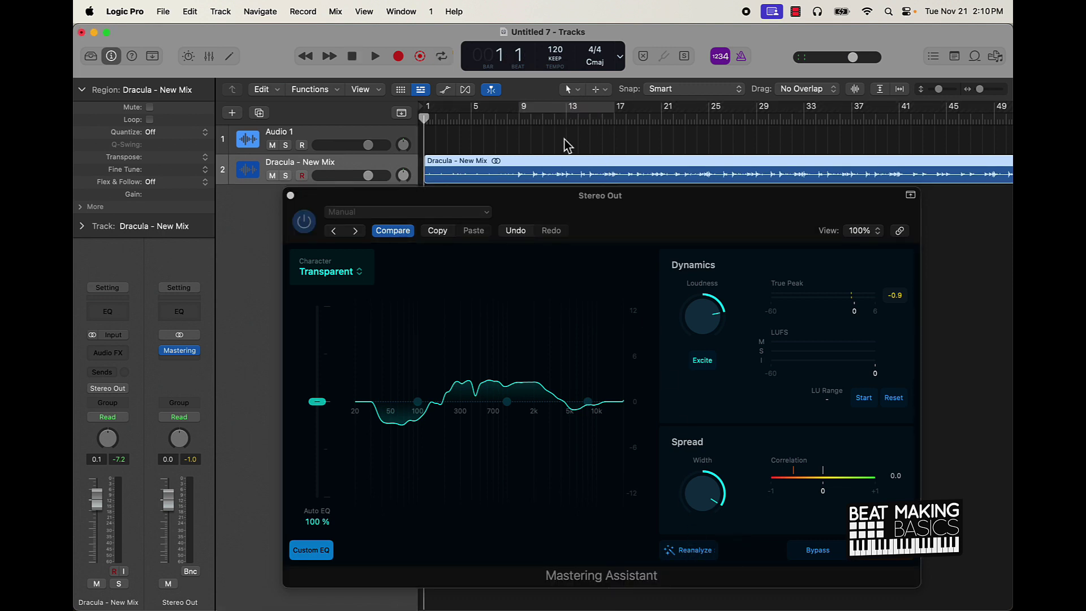
pyautogui.hscroll(1, 567, 137)
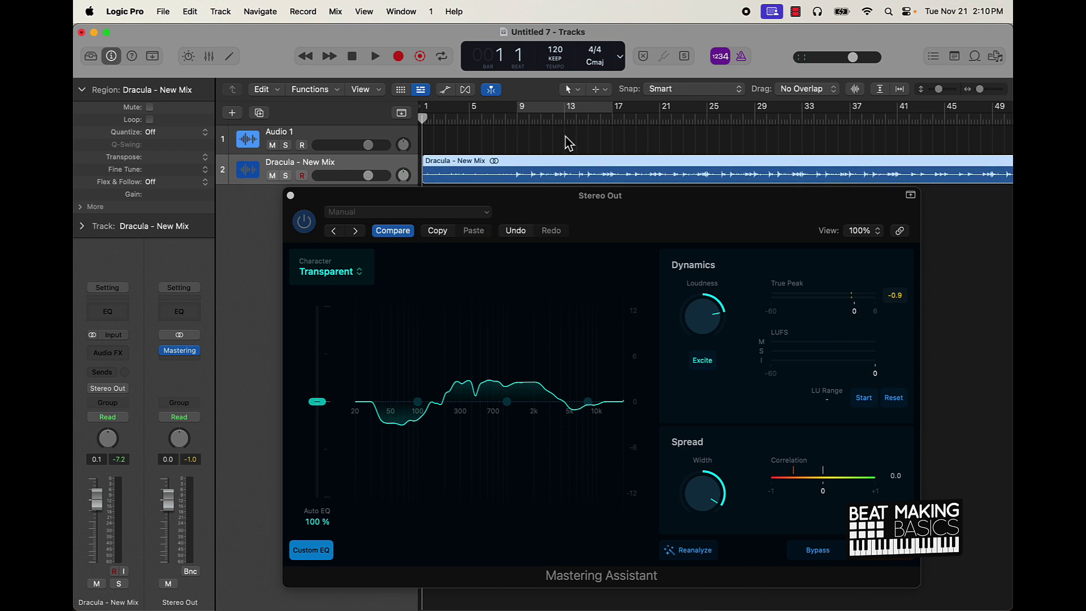
# Step: Close the Mastering Assistant window and play the project from the start
pyautogui.hscroll(1, 568, 144)
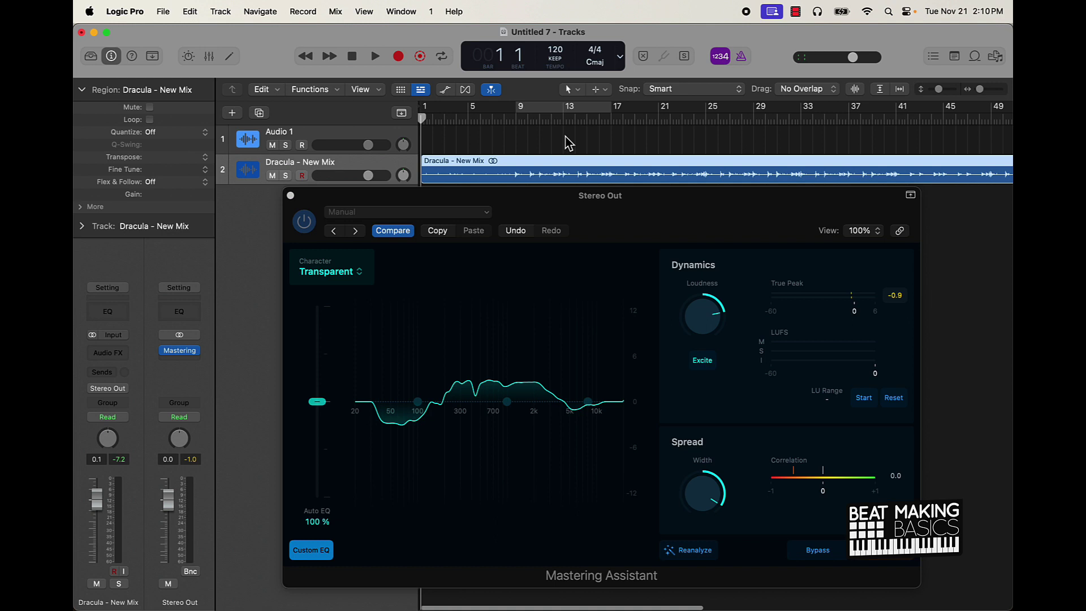
pyautogui.scroll(1, 564, 138)
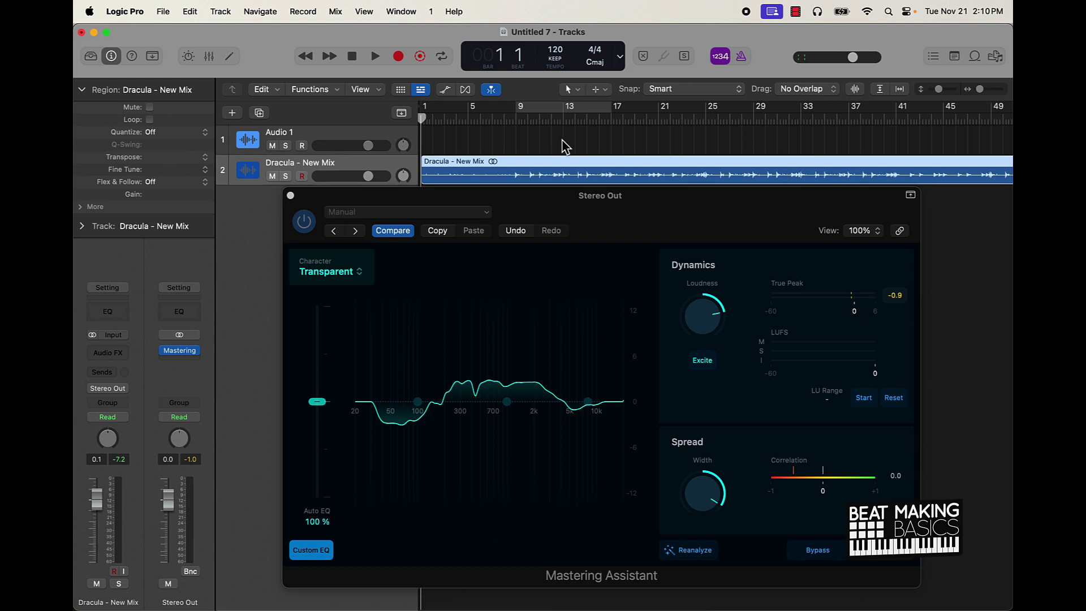
pyautogui.scroll(-1, 564, 146)
pyautogui.scroll(1, 362, 175)
pyautogui.click(290, 195)
pyautogui.press('space')
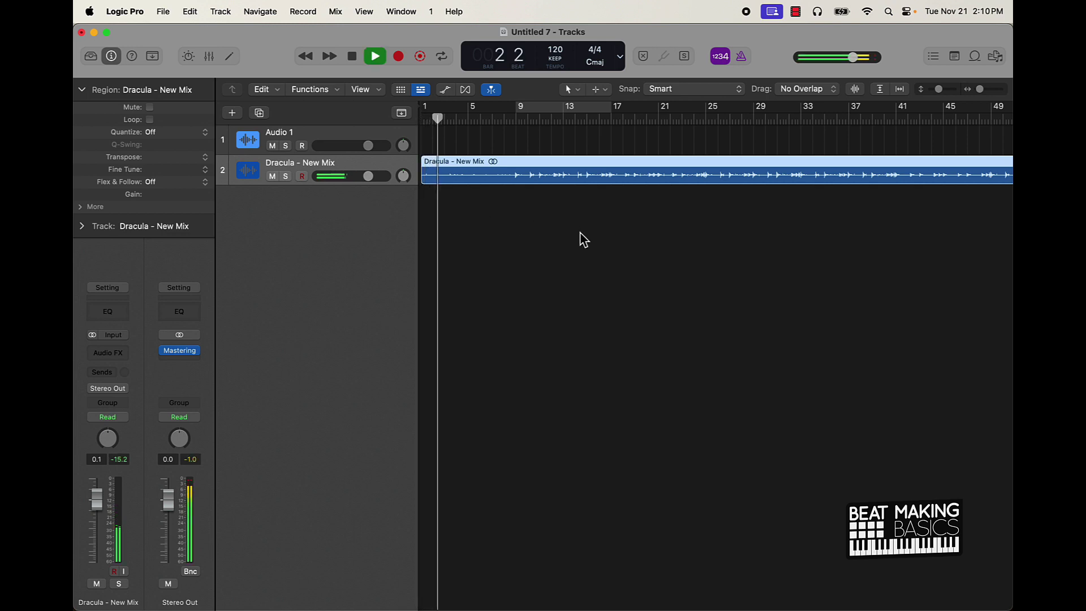
# Step: Delete the empty Audio 1 track above the imported mix
pyautogui.scroll(-5, 582, 232)
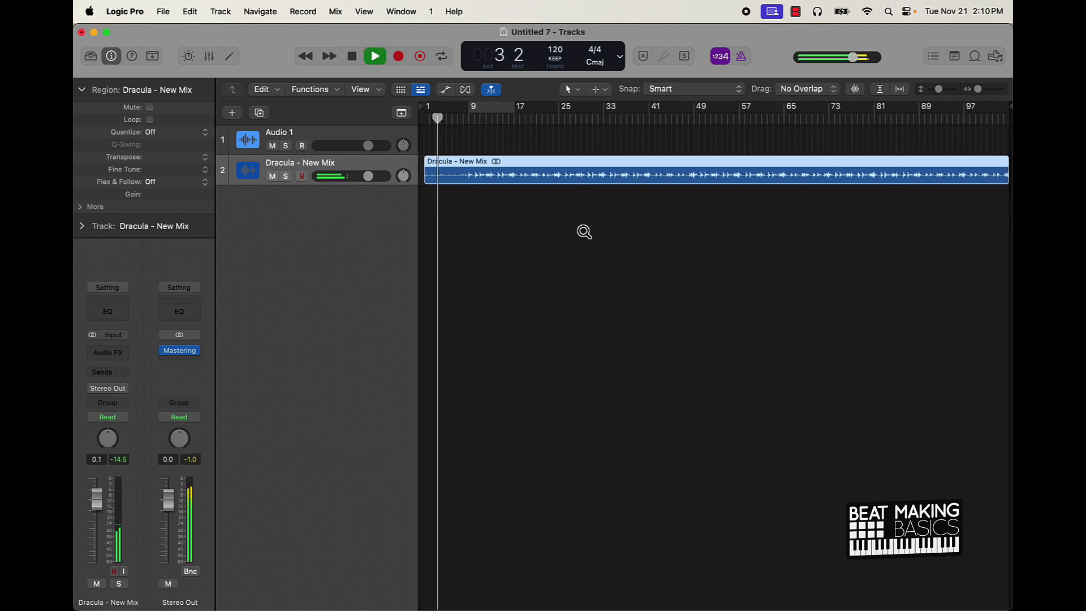
pyautogui.click(365, 137)
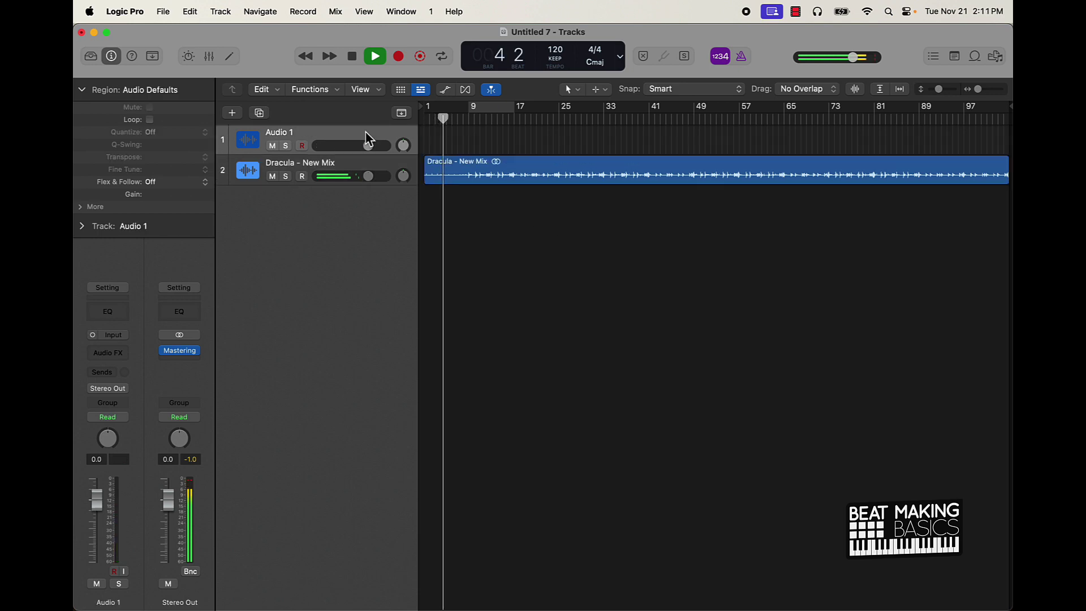
pyautogui.press('super+BackSpace')
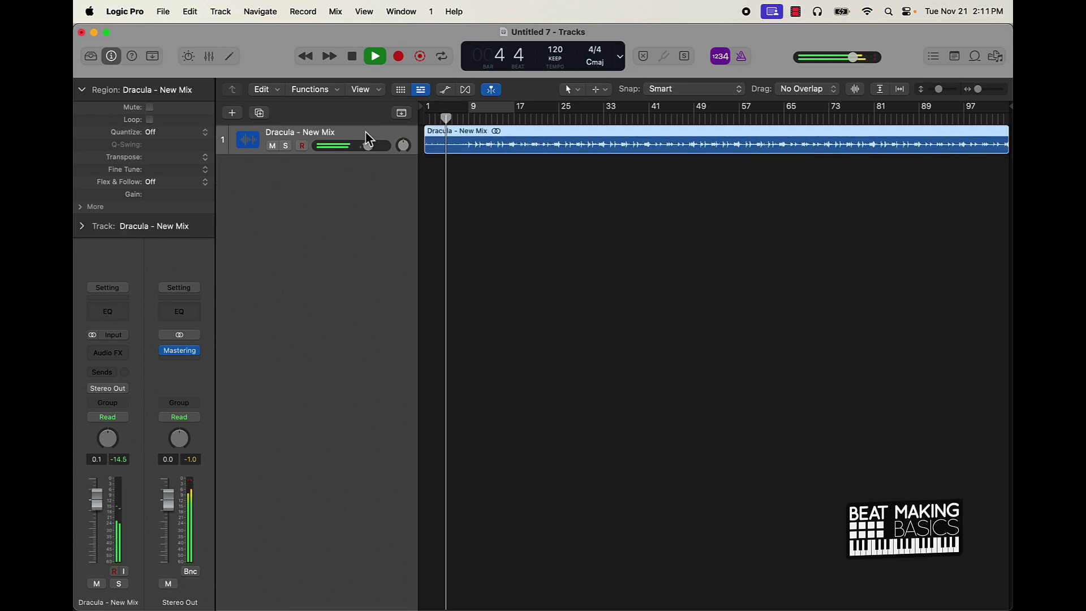
# Step: Create one software instrument track with Quick Sampler (Single Sample) as its instrument
pyautogui.click(232, 112)
pyautogui.click(348, 223)
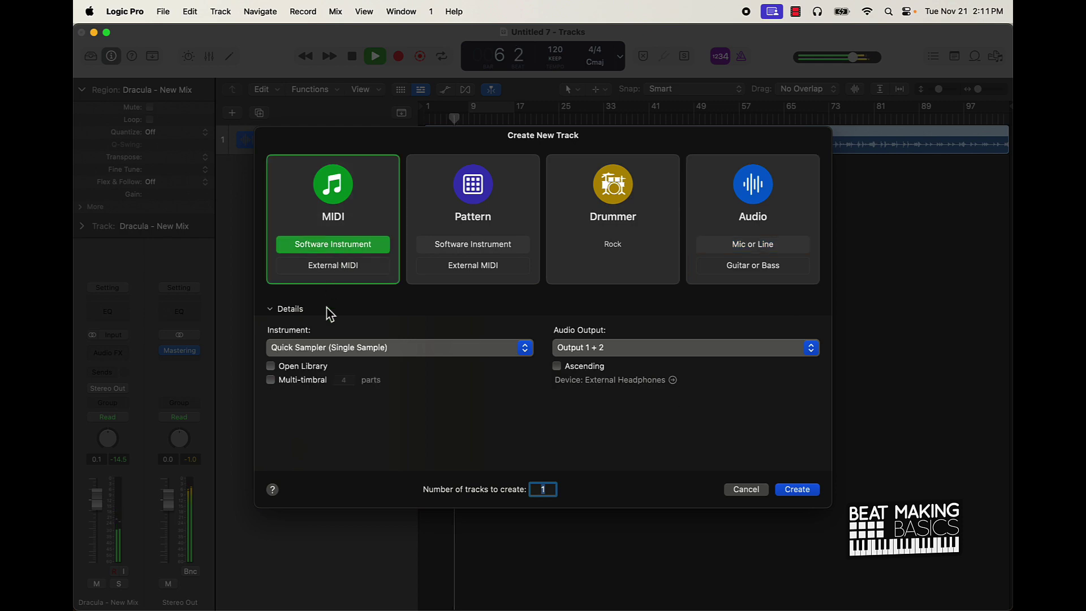
pyautogui.click(377, 353)
pyautogui.click(585, 396)
pyautogui.click(789, 489)
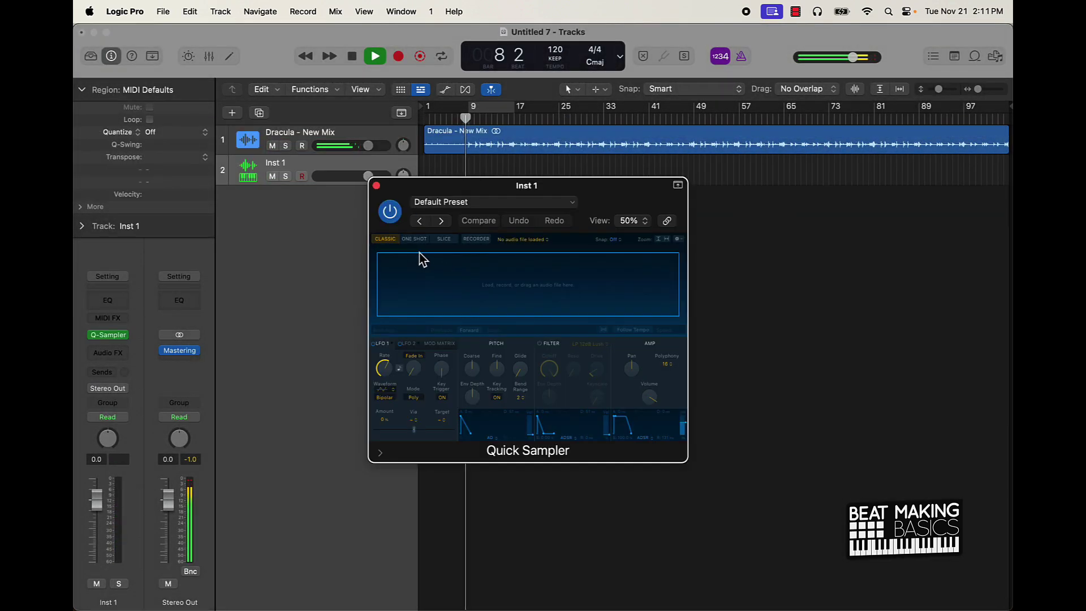
# Step: Load the Ukiah Beats Simple Tag preset in Quick Sampler and set the new track's volume to -21.0 dB
pyautogui.moveTo(367, 176); pyautogui.dragTo(340, 176)
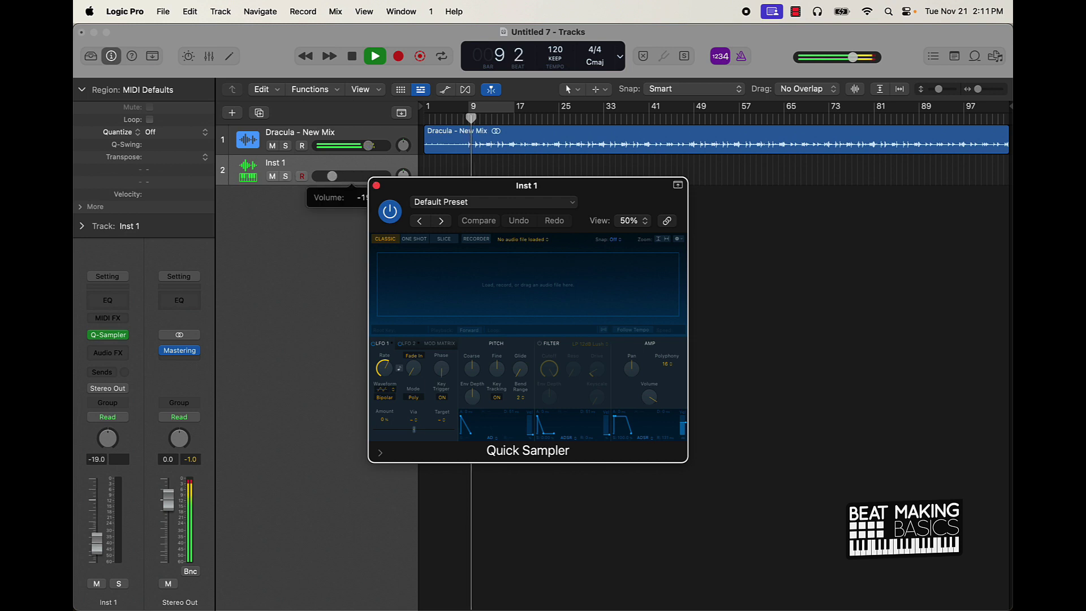
pyautogui.click(446, 203)
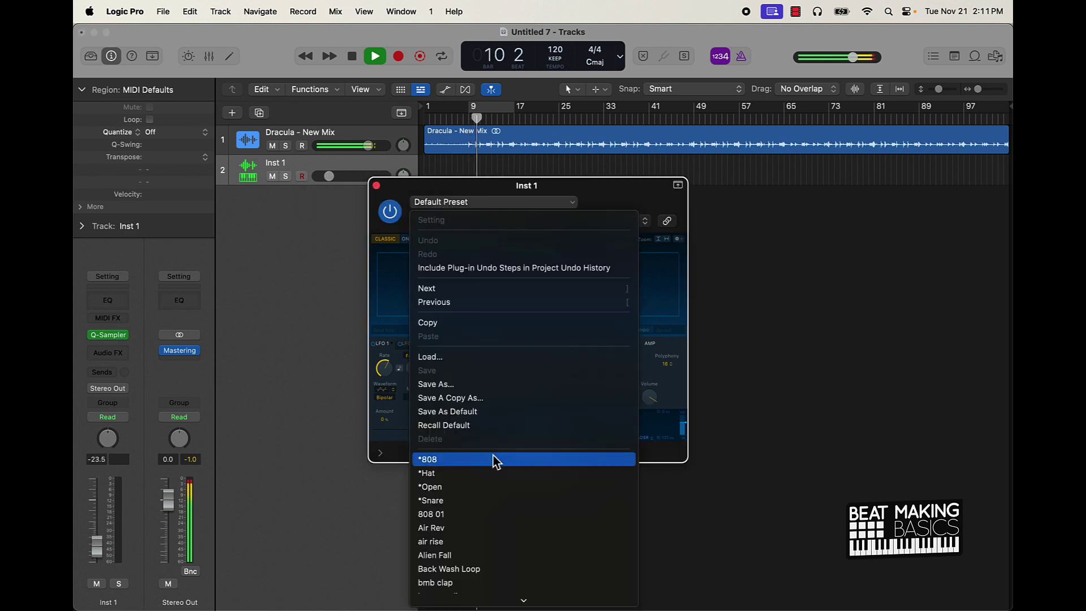
pyautogui.scroll(-10, 509, 560)
pyautogui.scroll(-15, 475, 429)
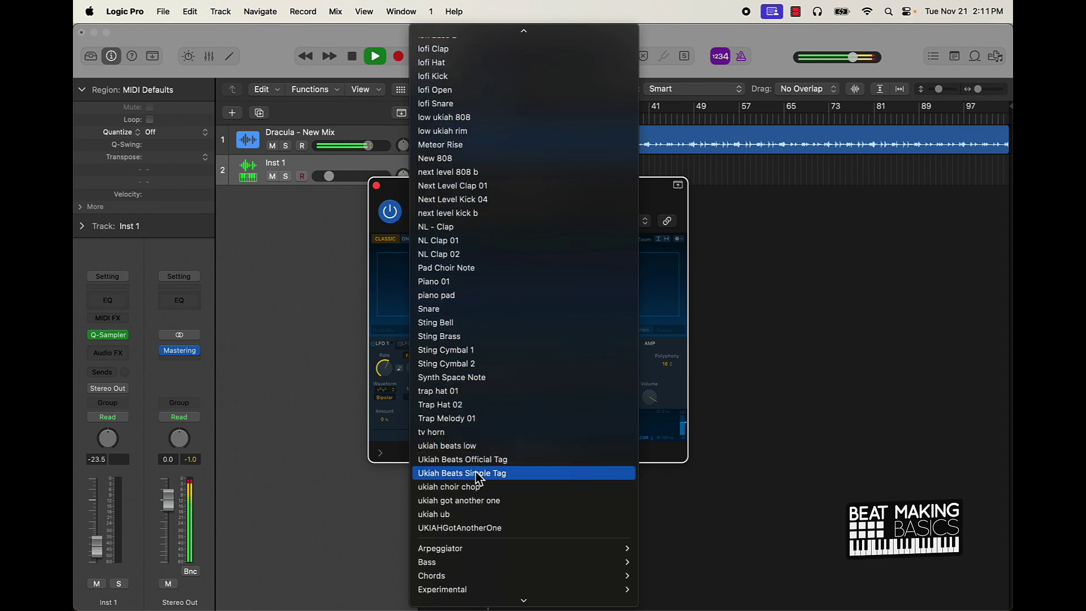
pyautogui.click(475, 473)
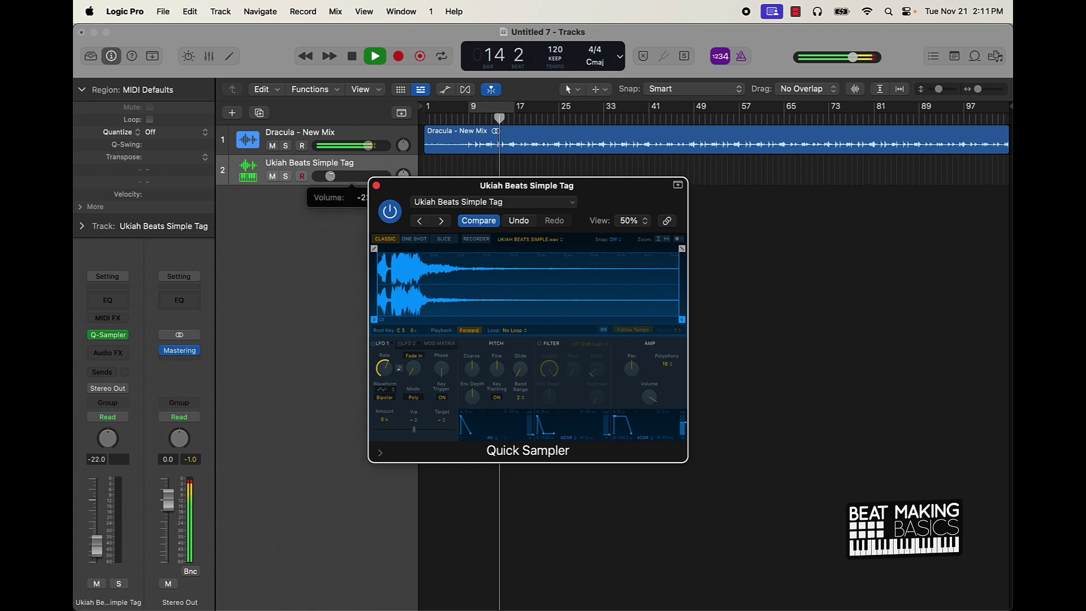
pyautogui.moveTo(332, 177); pyautogui.dragTo(335, 177)
# Step: Record one hit of the producer tag around bar 17 using Musical Typing, then close the sampler and typing windows and end recording
pyautogui.press('super+k')
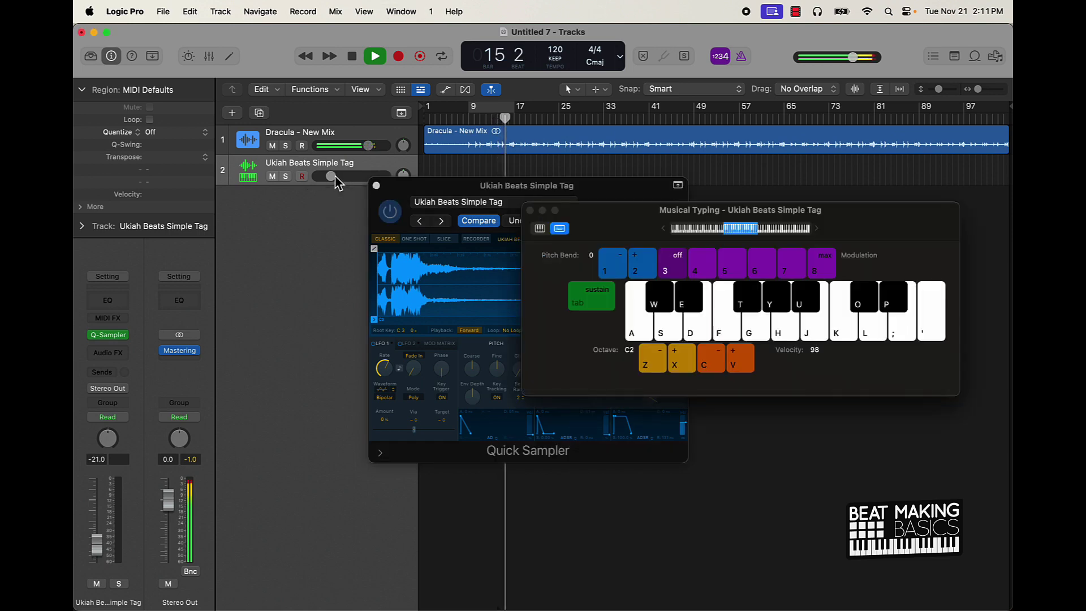
pyautogui.press('r')
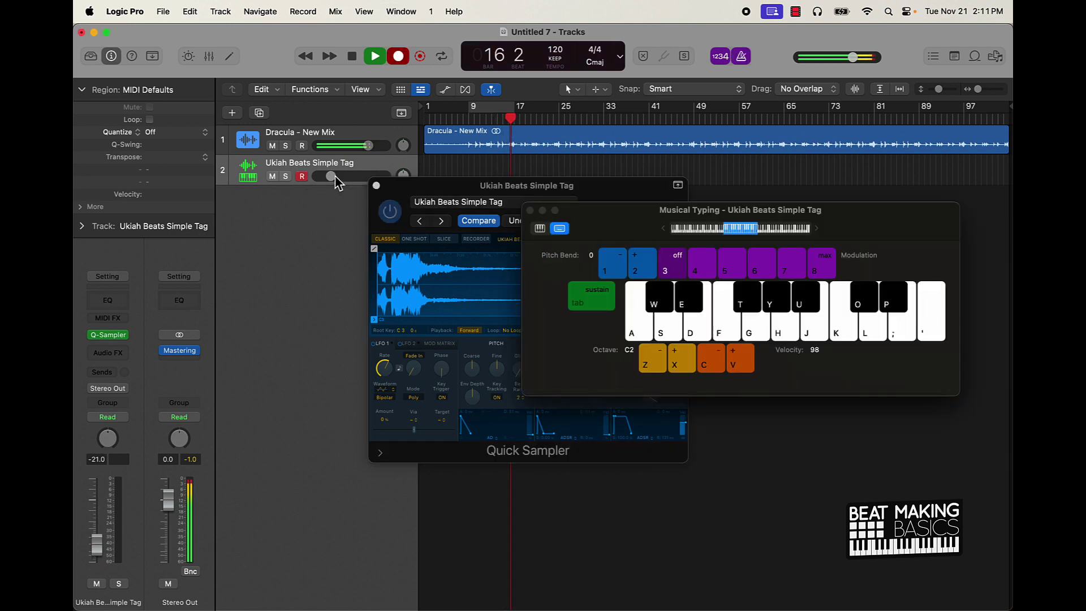
pyautogui.press('k')
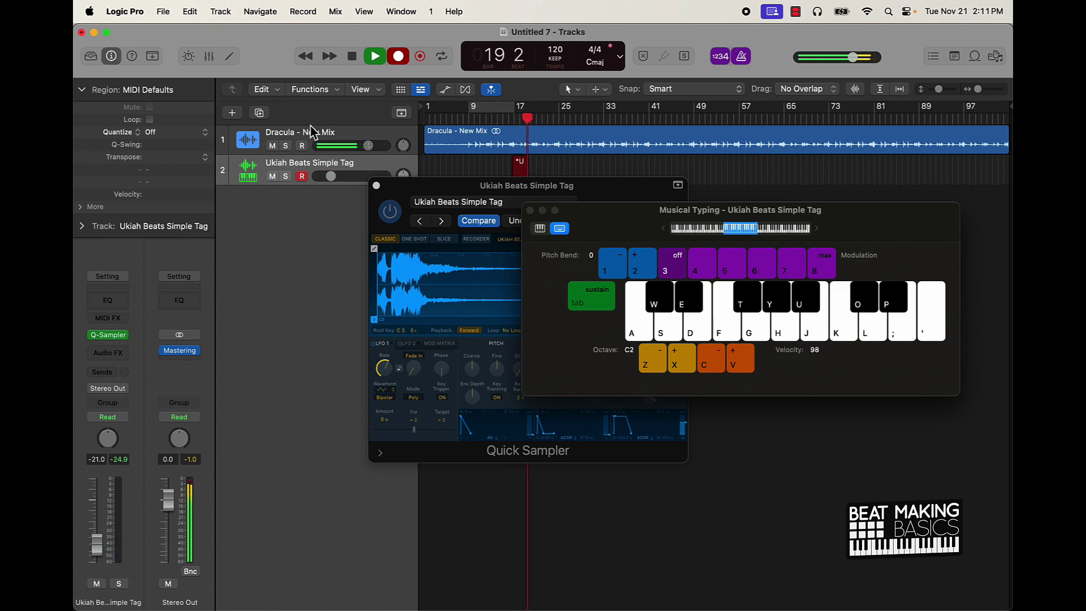
pyautogui.click(376, 185)
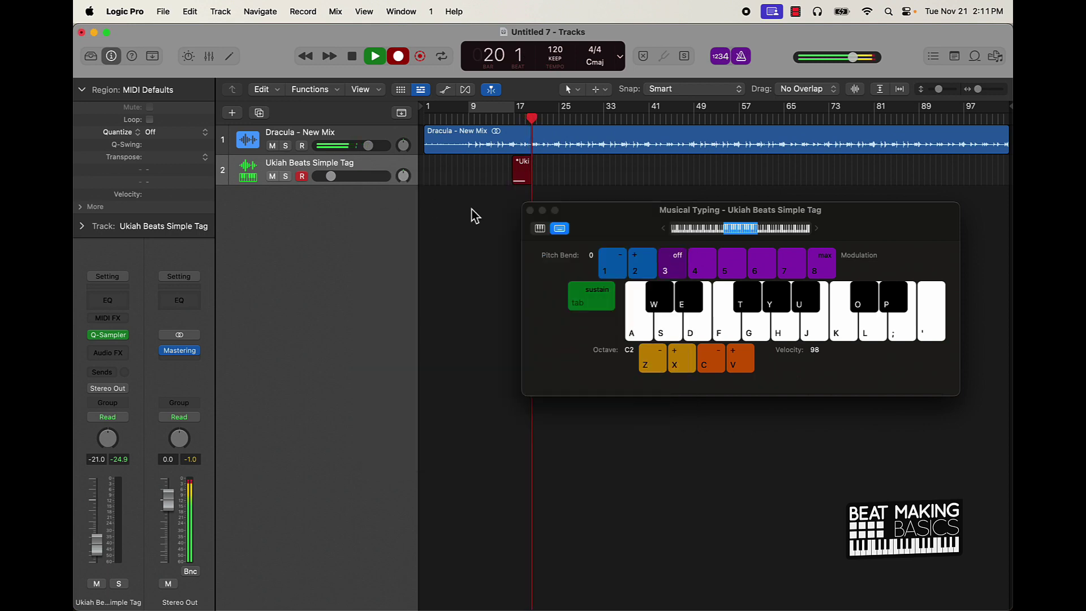
pyautogui.click(530, 213)
pyautogui.click(398, 56)
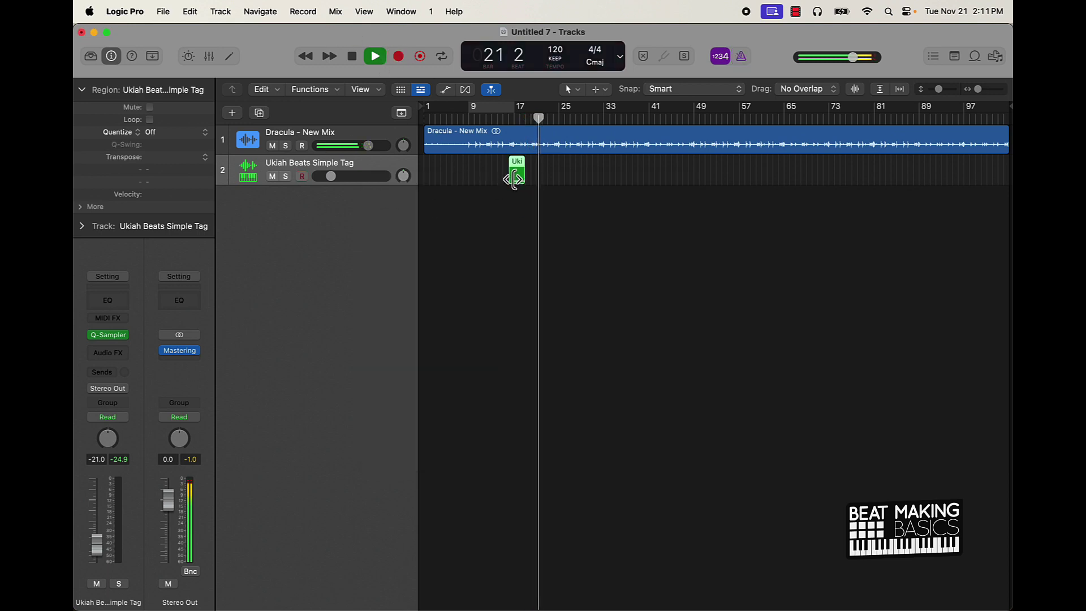
# Step: Extend the recorded tag region to span bars 9 to 33 and repeat it three times to the end of the mix
pyautogui.moveTo(507, 179); pyautogui.dragTo(599, 174)
pyautogui.press('super+r')
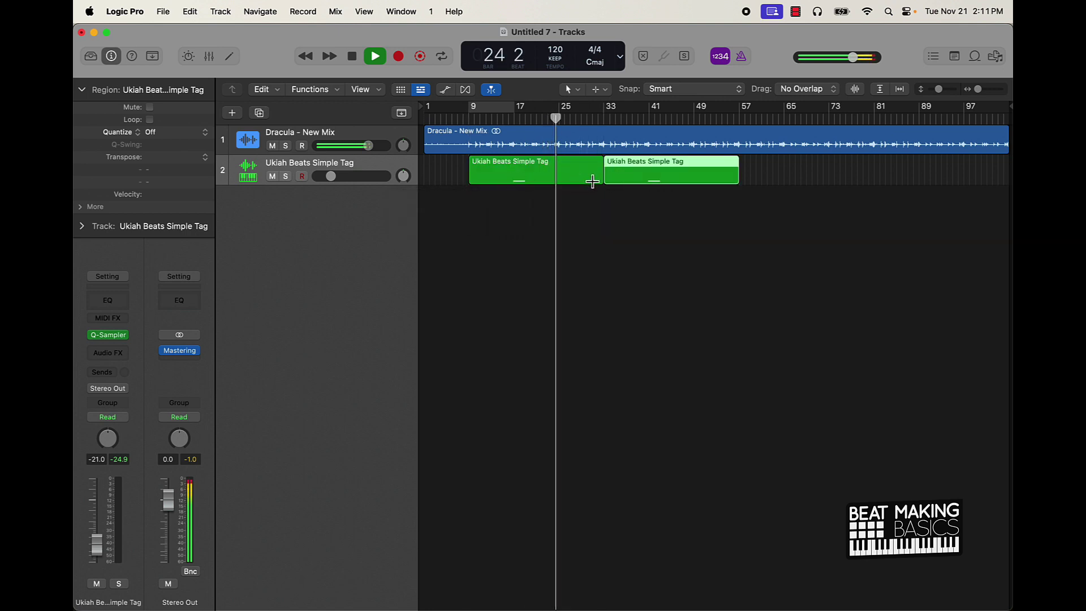
pyautogui.press('super+r')
pyautogui.press('super+r')
pyautogui.click(642, 253)
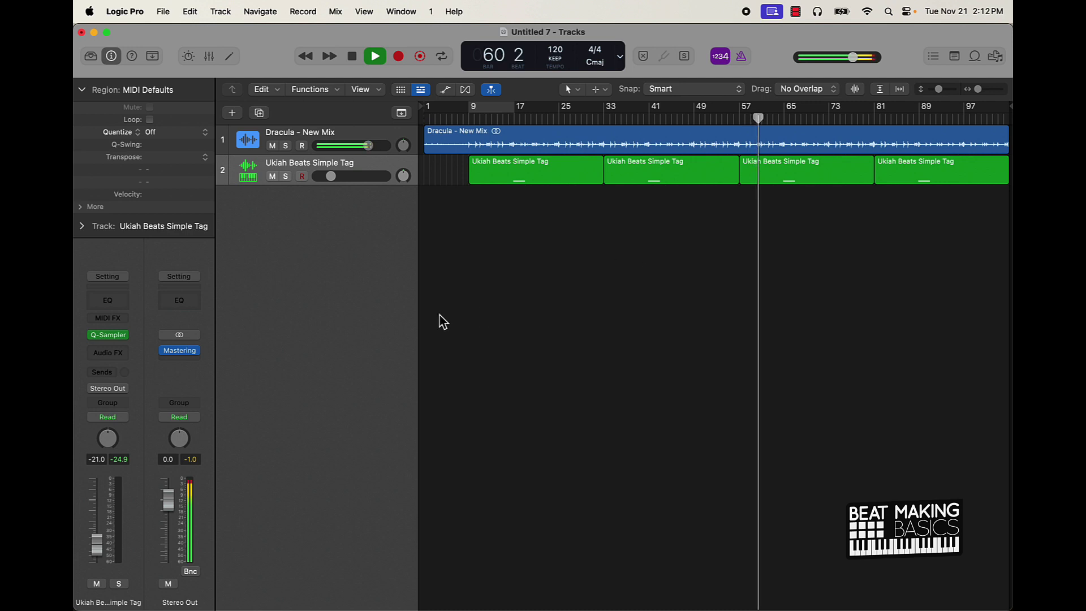
# Step: Set Mastering Assistant's loudness on the Stereo Out channel to +0.50 and close its window
pyautogui.click(179, 350)
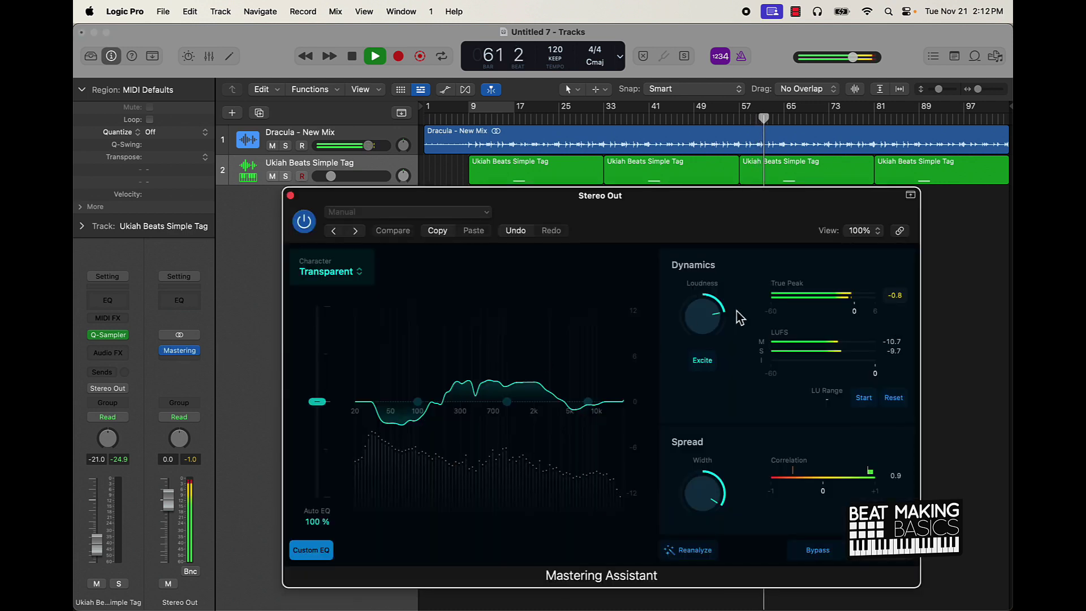
pyautogui.moveTo(718, 323); pyautogui.dragTo(718, 326)
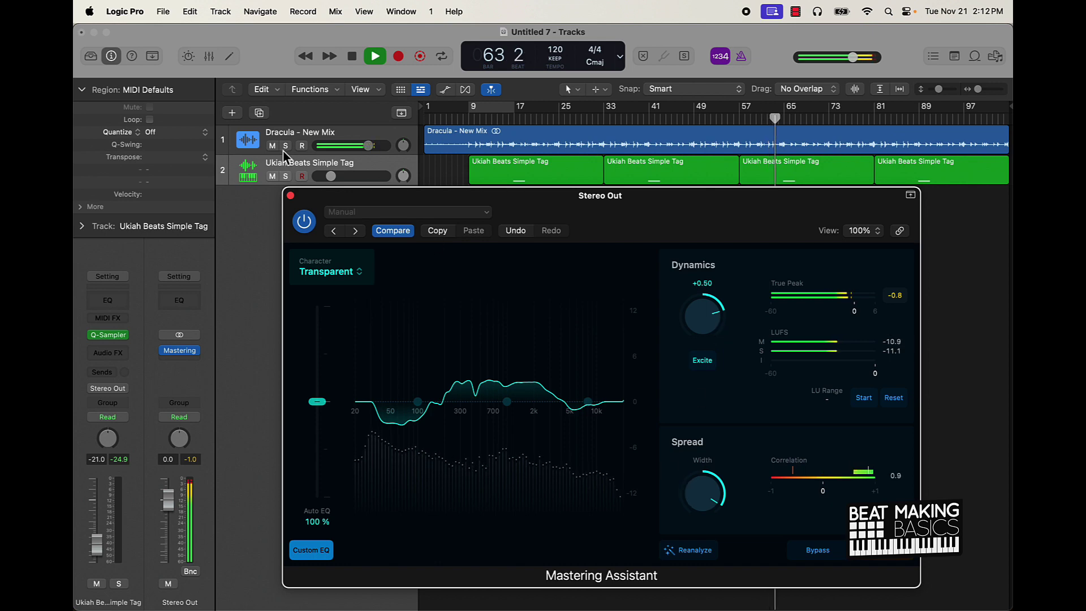
pyautogui.click(290, 196)
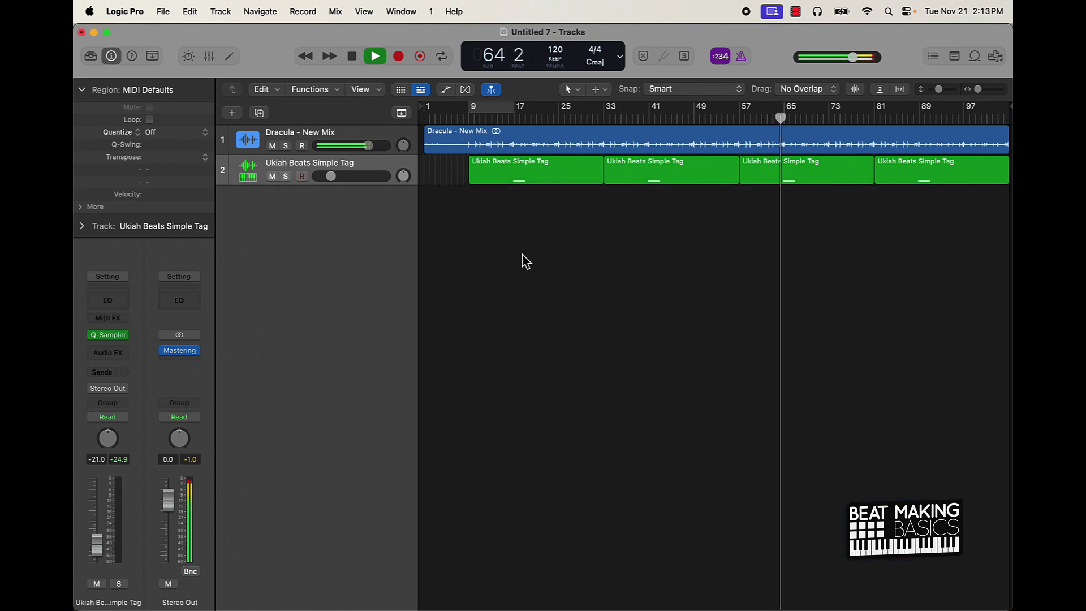